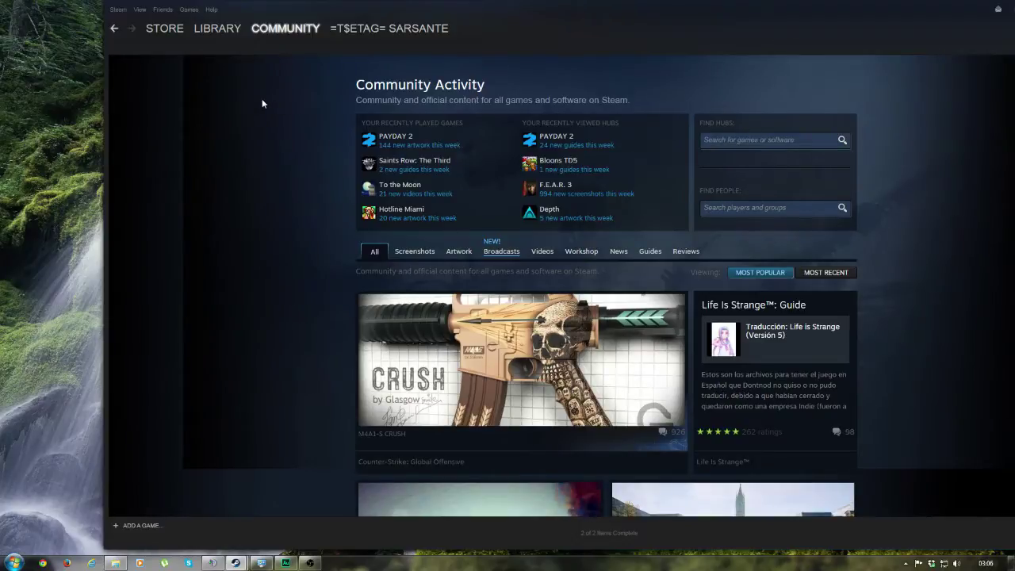
- Search the Steam community's people and groups for pocomods and open the PocoMods public group
click(761, 210)
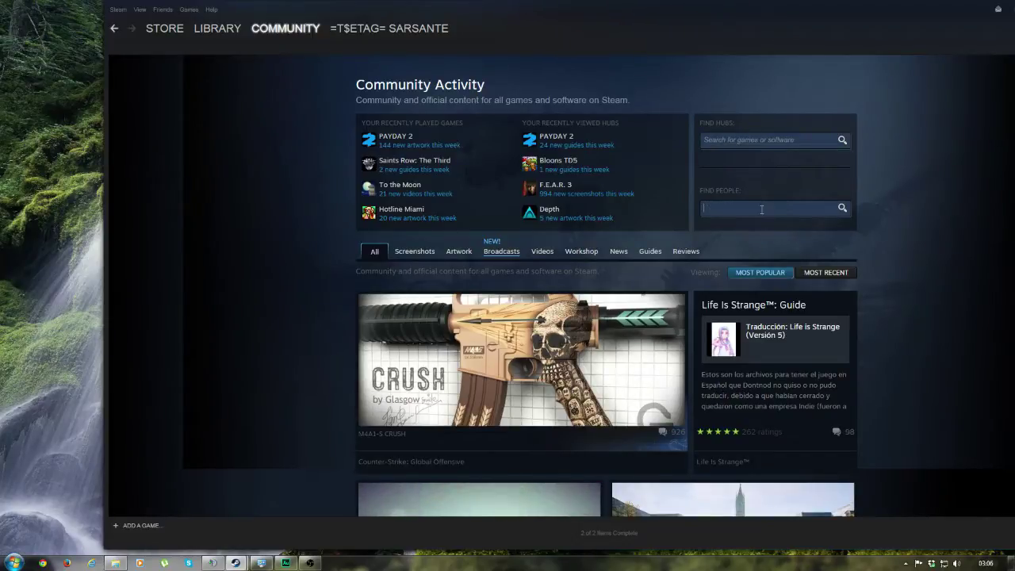
text(pooomods)
key(Return)
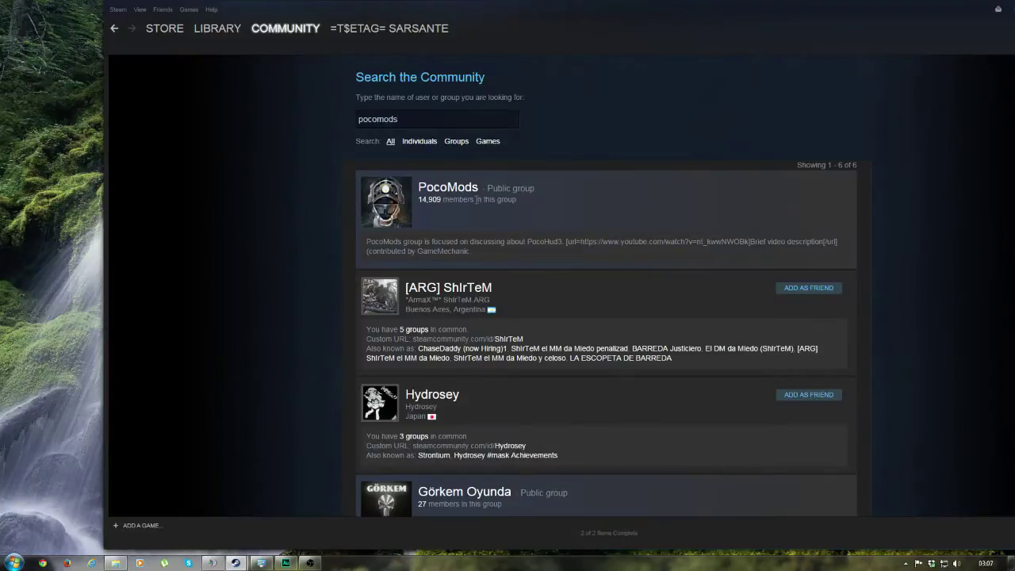
click(443, 194)
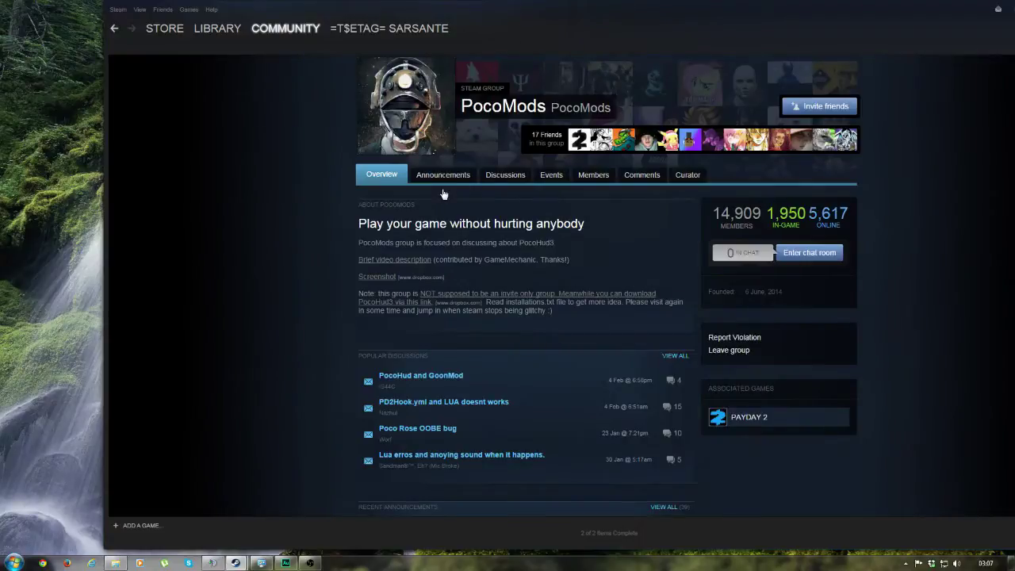
- Open the pinned PocoHud3 Download topic in the Downloads sub-forum of the group's discussions
click(494, 176)
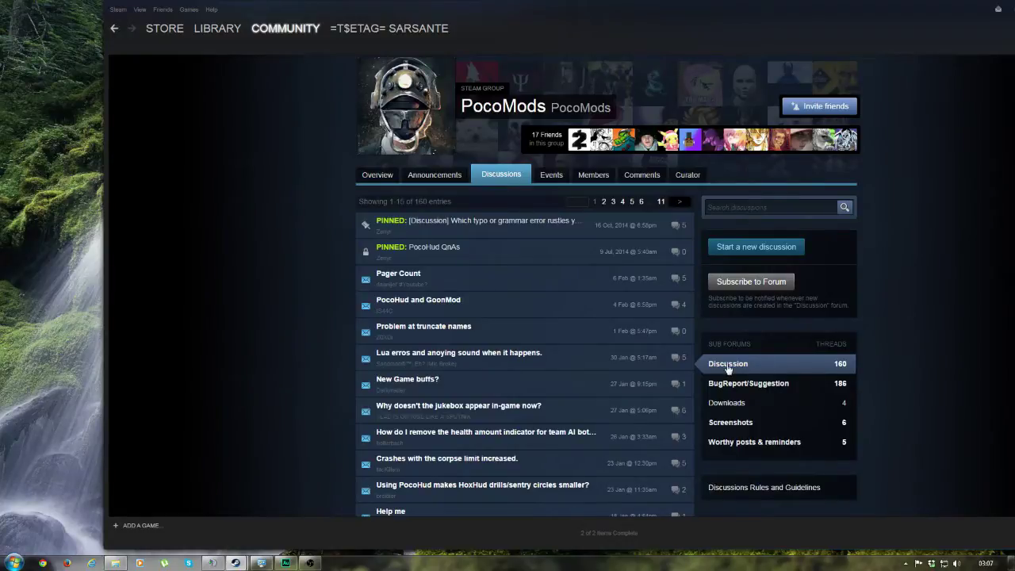
click(727, 406)
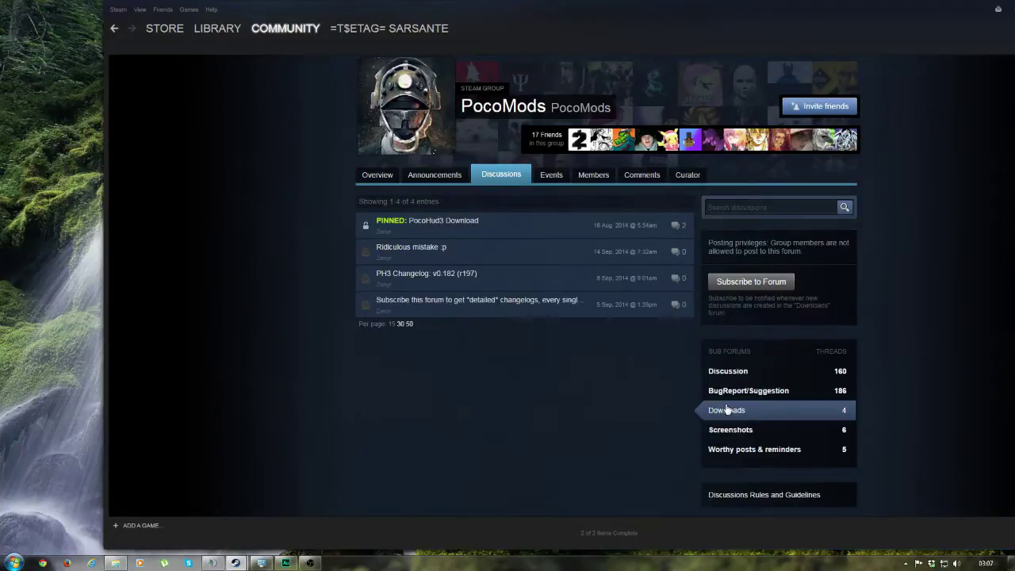
click(437, 227)
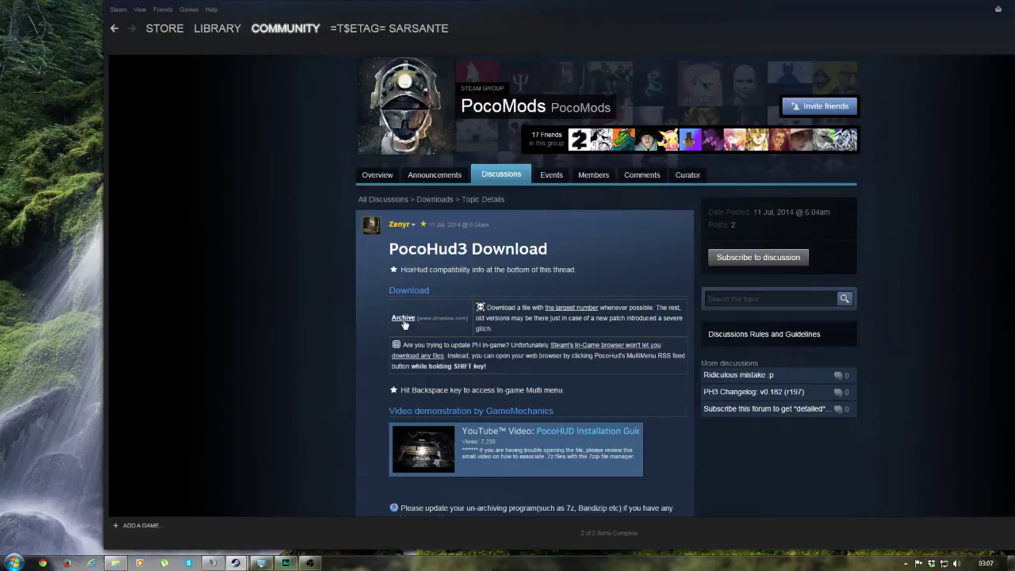
- Follow the topic's Archive link to Dropbox and download PocoHud3_r319.zip
click(403, 318)
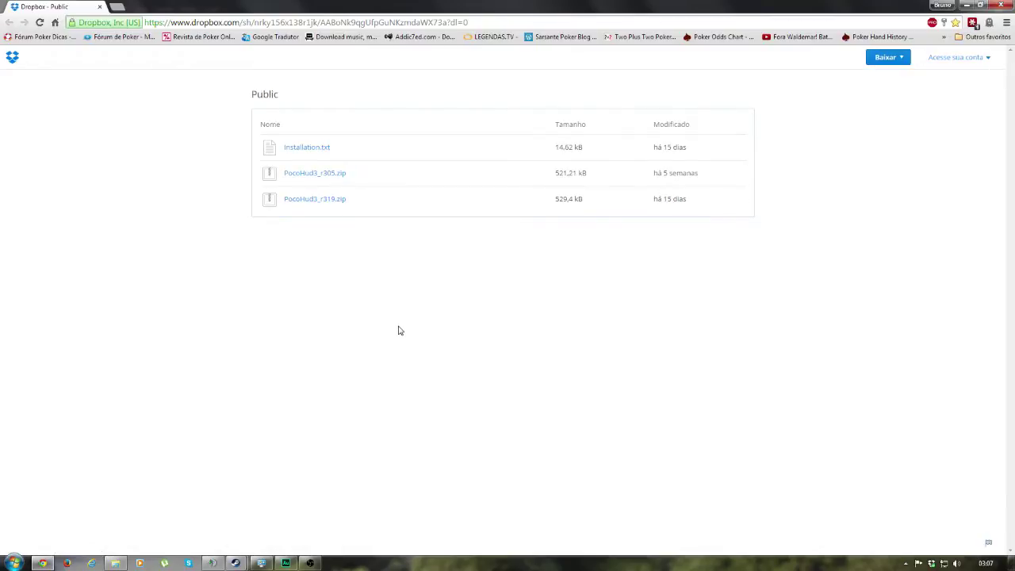
click(330, 205)
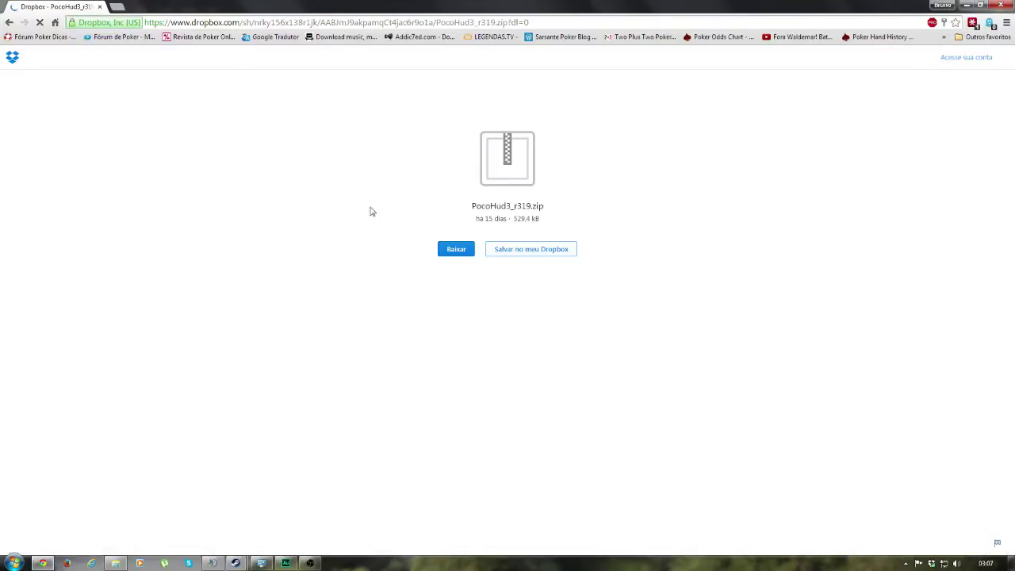
click(450, 251)
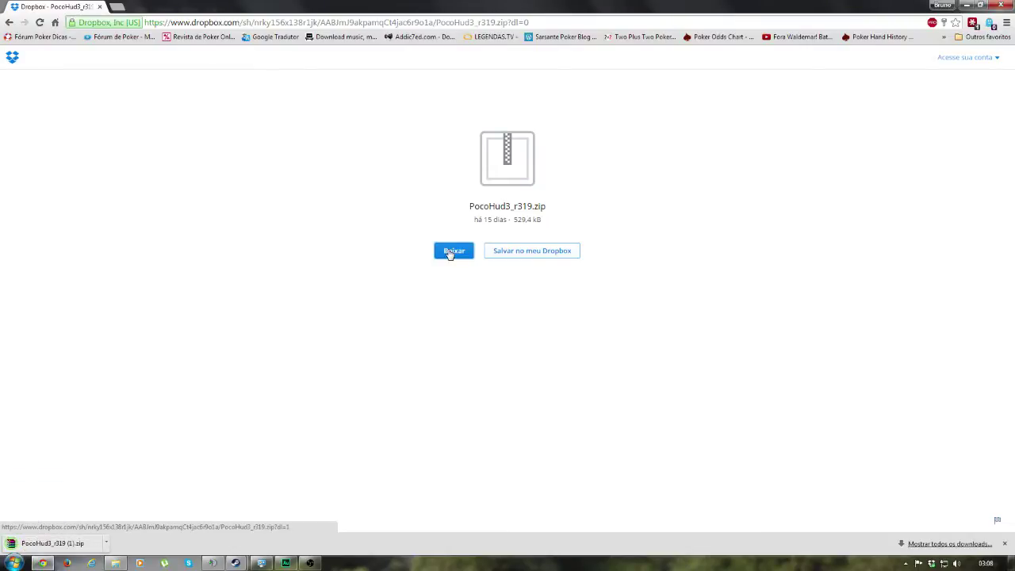
- Switch back to Steam, search the community's people and groups for hoxhud, and open the HoxHud public group
mouse_move(238, 560)
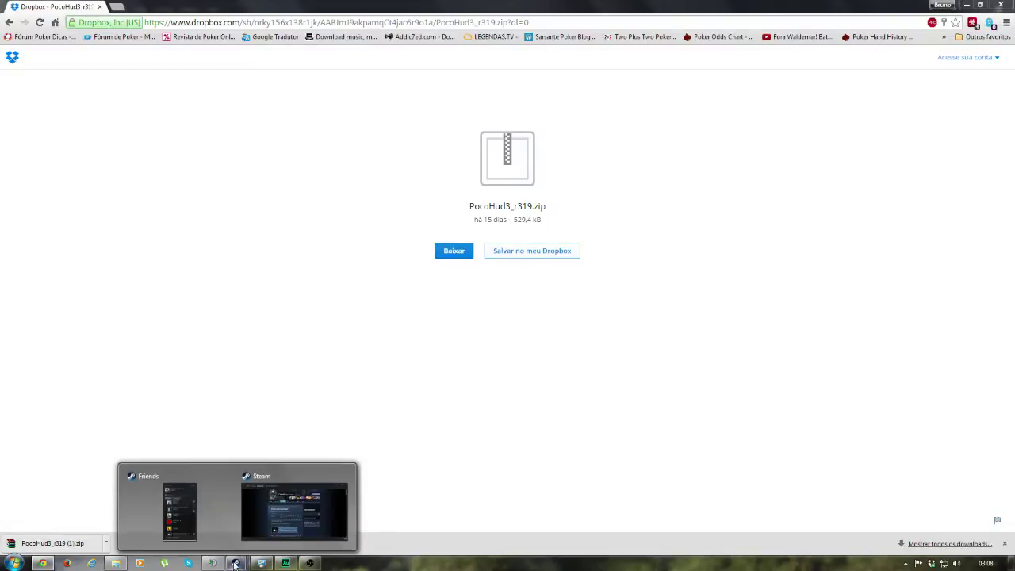
click(287, 504)
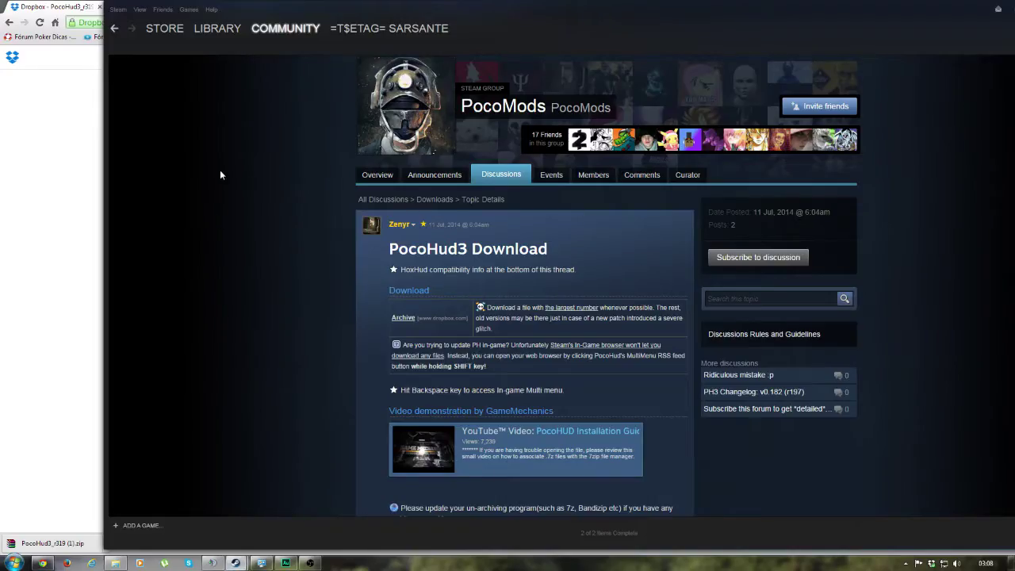
click(262, 41)
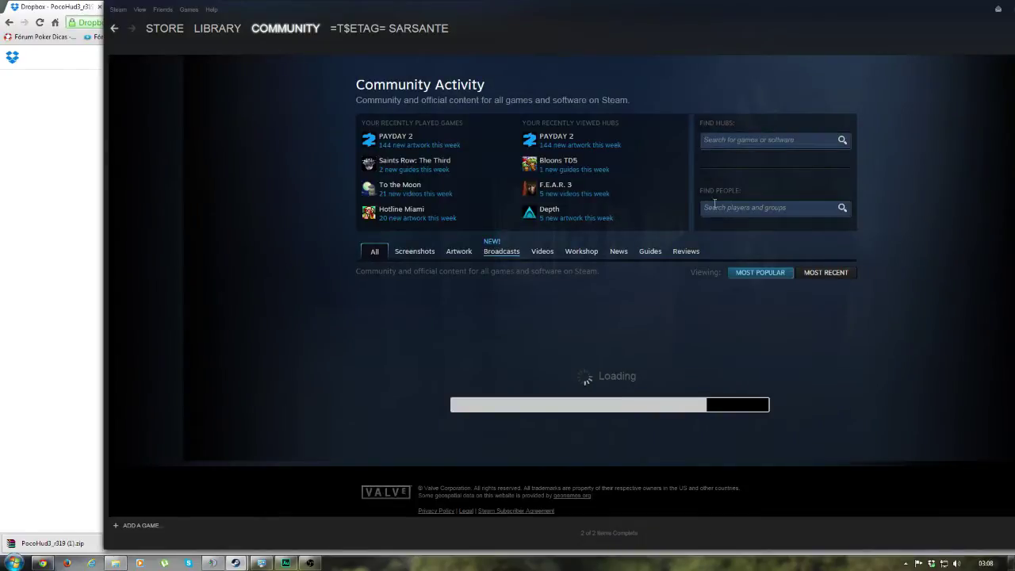
click(730, 208)
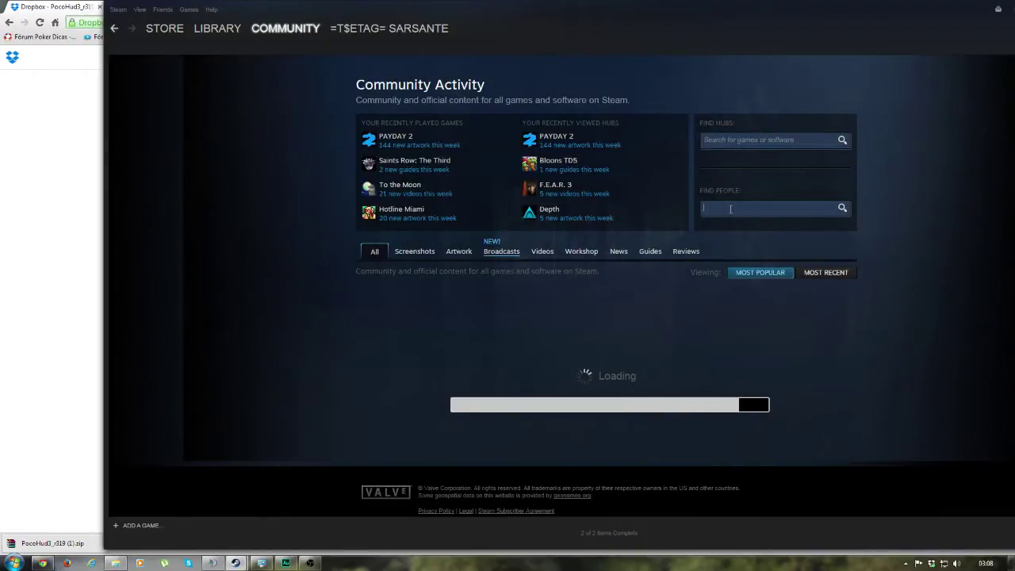
text(roxhud)
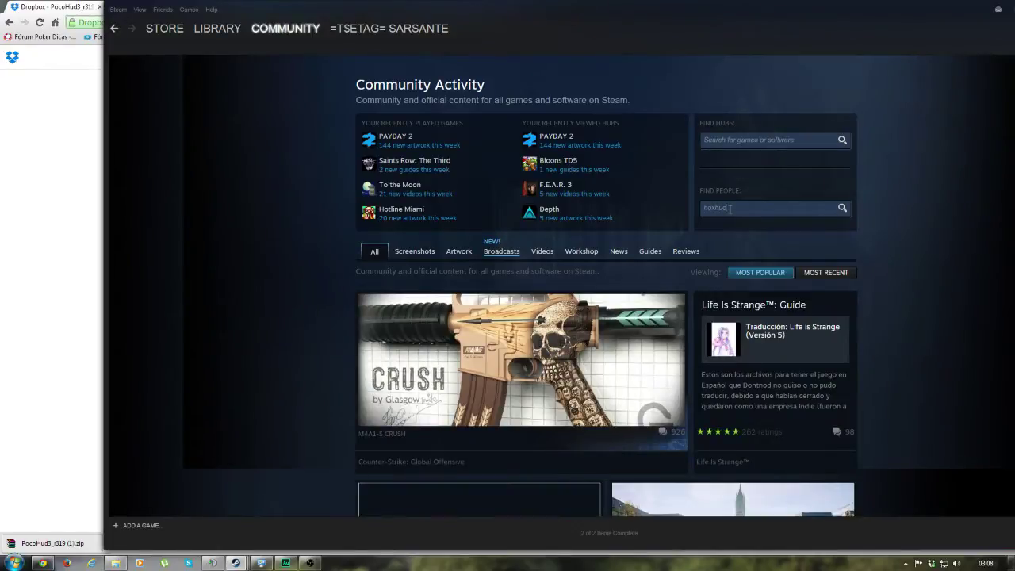
key(Return)
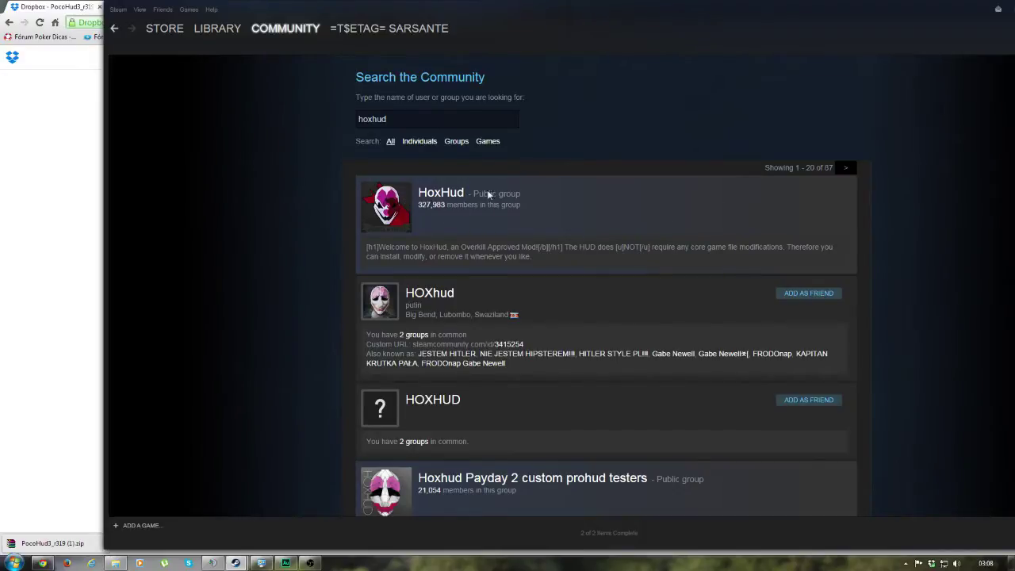
click(436, 196)
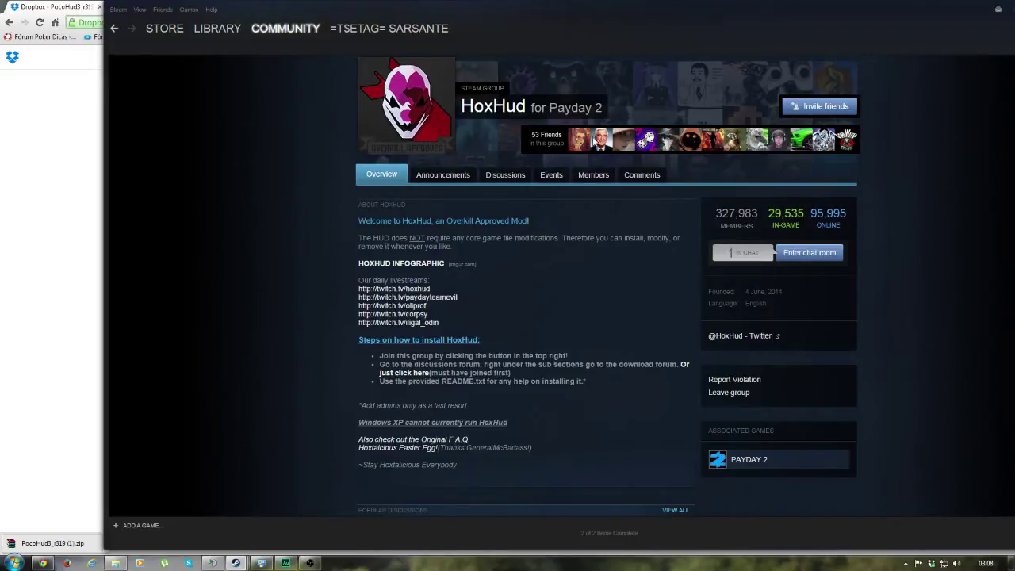
- Open the pinned HoxHud Release P8.8 Download! topic in the HoxHud Downloads sub-forum of the group's discussions
click(517, 182)
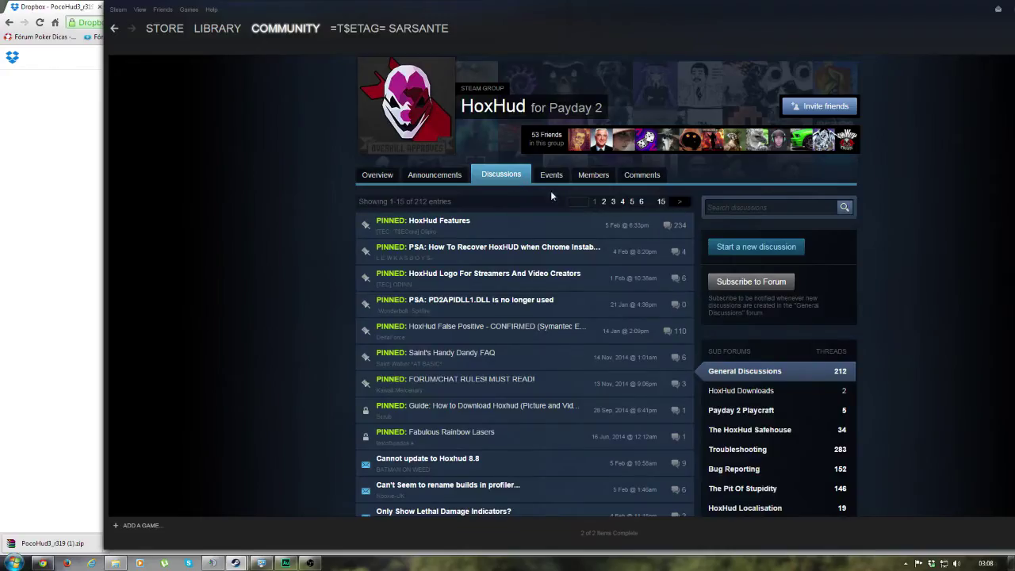
scroll(944, 351, down, 1)
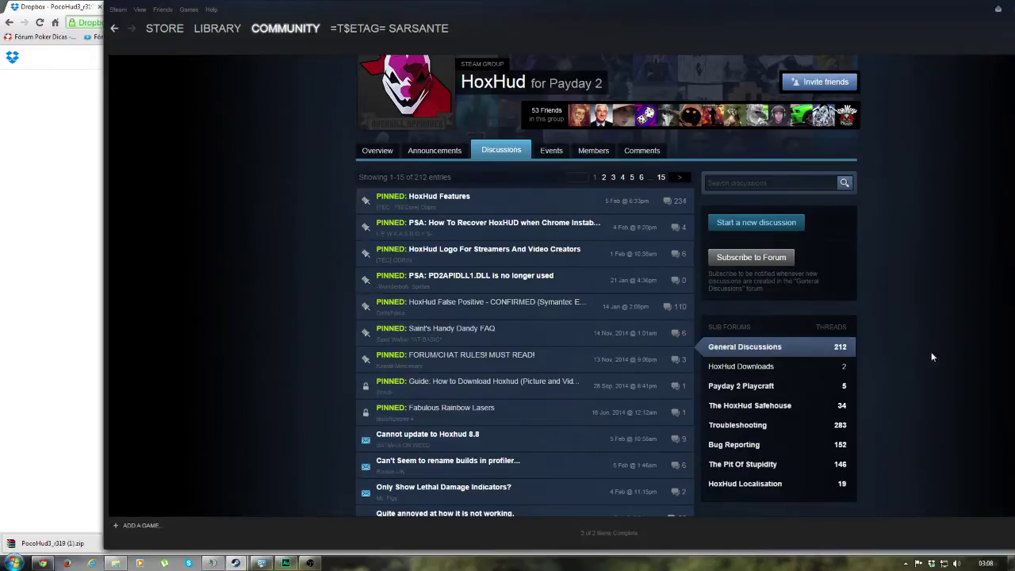
click(742, 367)
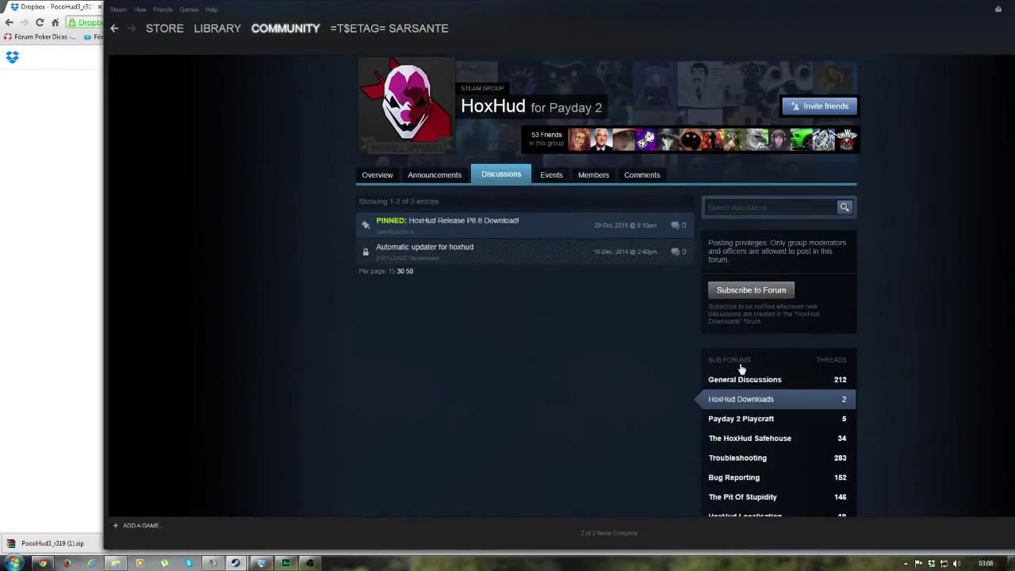
click(480, 222)
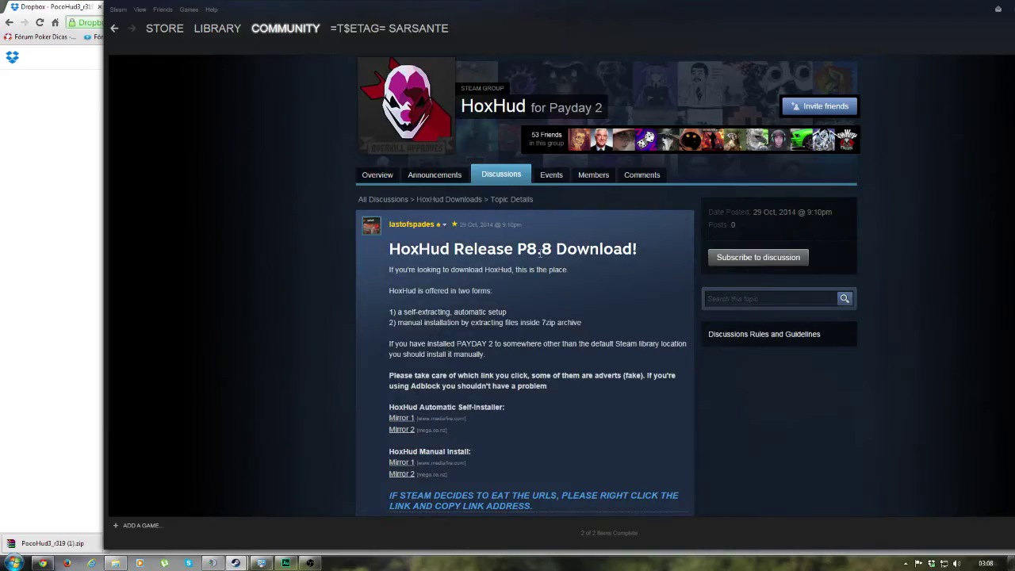
- Download the HoxHud P8.8 Manual install archive from the topic's Mirror 1 link for manual installation on MediaFire
scroll(540, 253, down, 5)
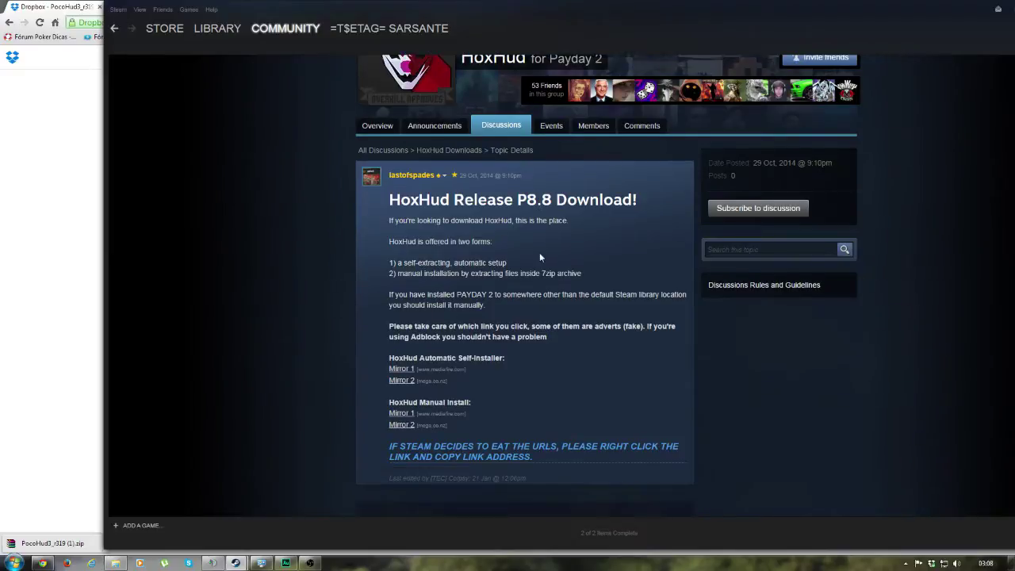
scroll(540, 257, up, 1)
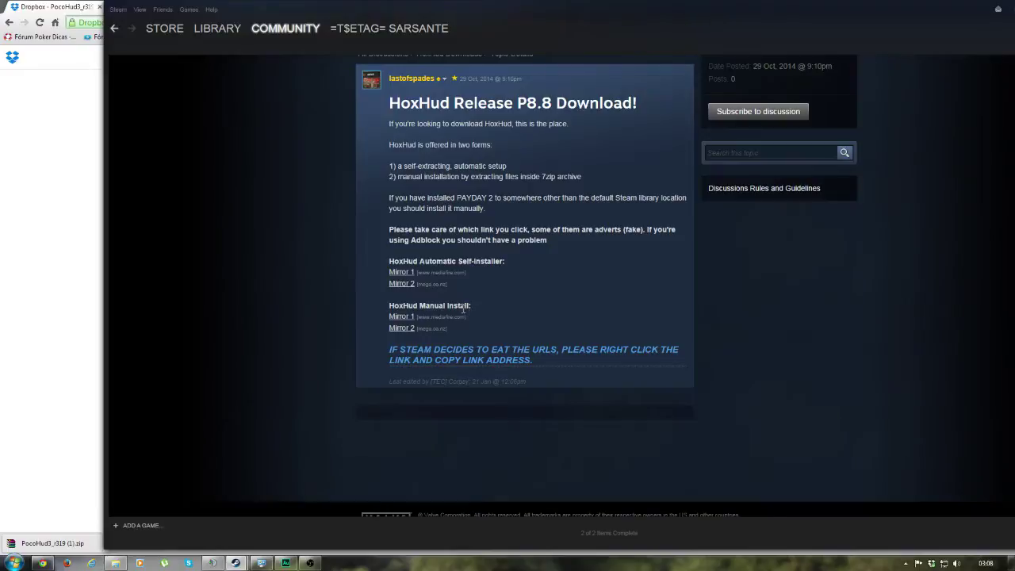
click(408, 318)
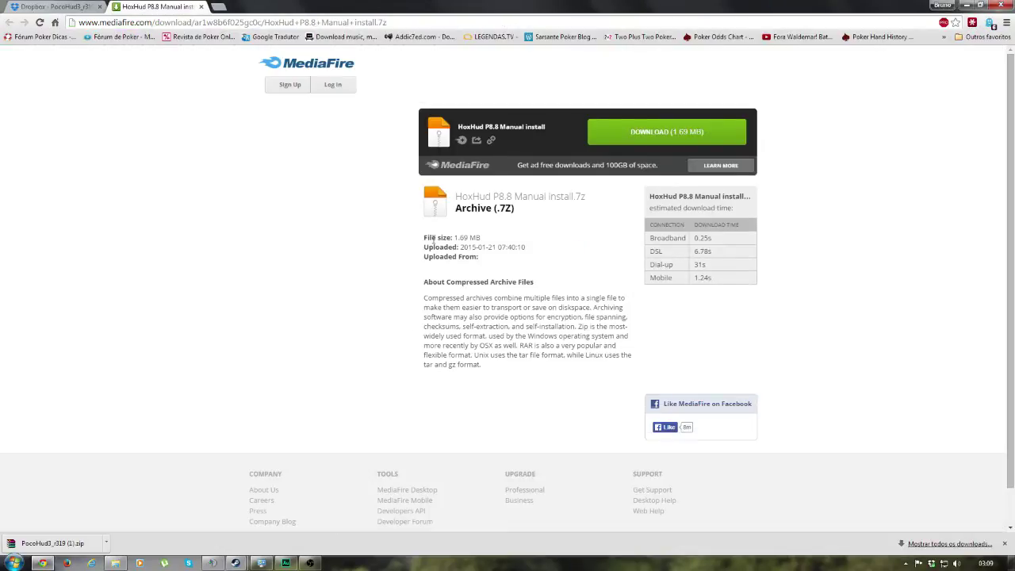
click(689, 132)
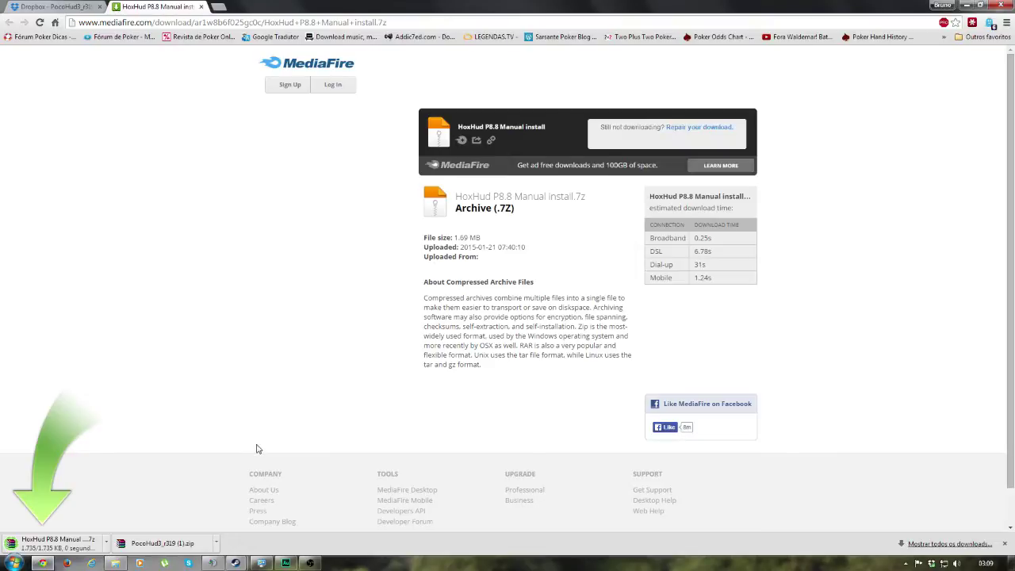
- Show the PAYDAY 2 game folder maximized in Windows Explorer, and open PocoHud3_r319 (1).zip in WinRAR from Chrome's download list
click(115, 564)
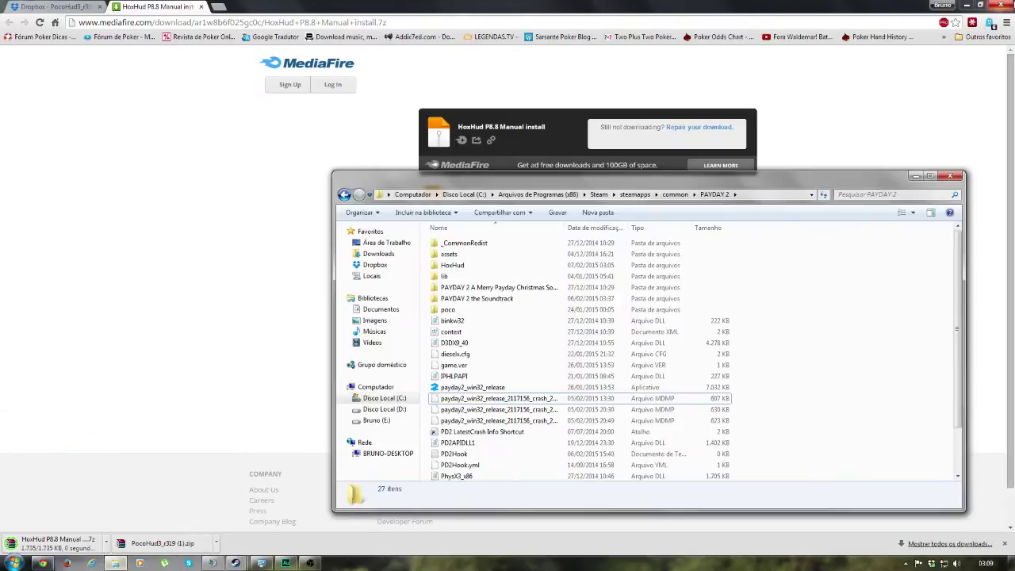
click(930, 175)
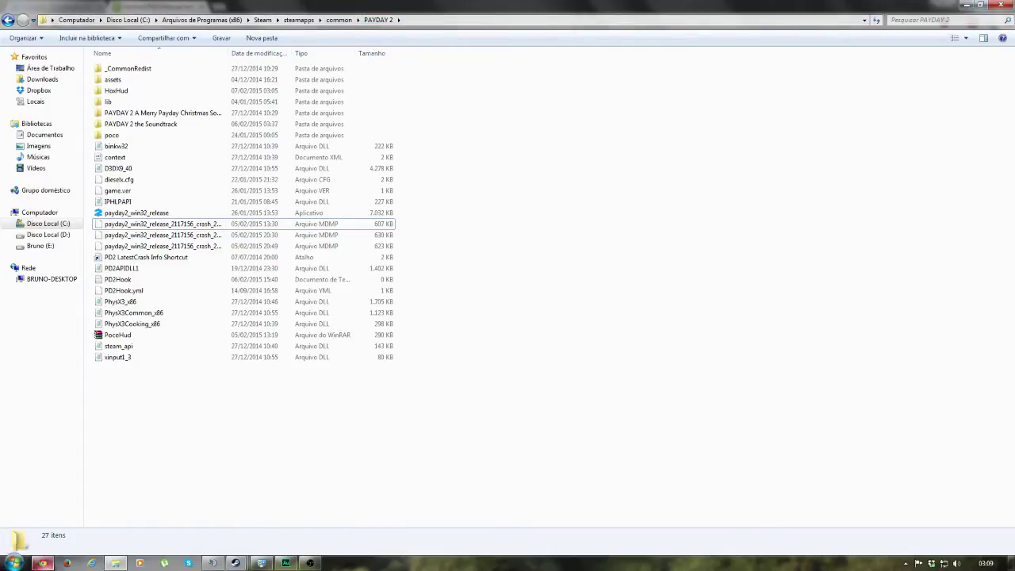
click(42, 563)
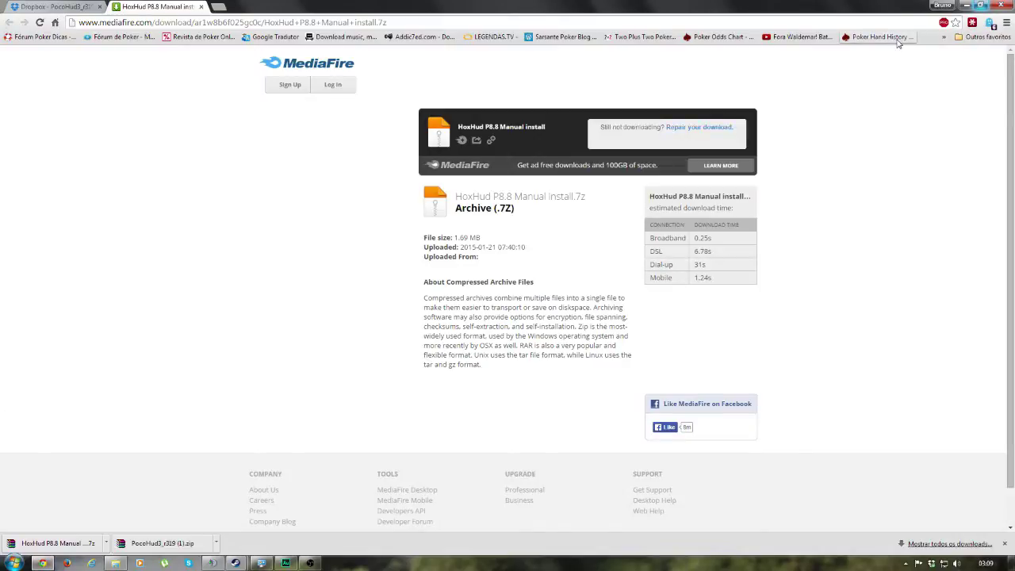
key(ctrl+j)
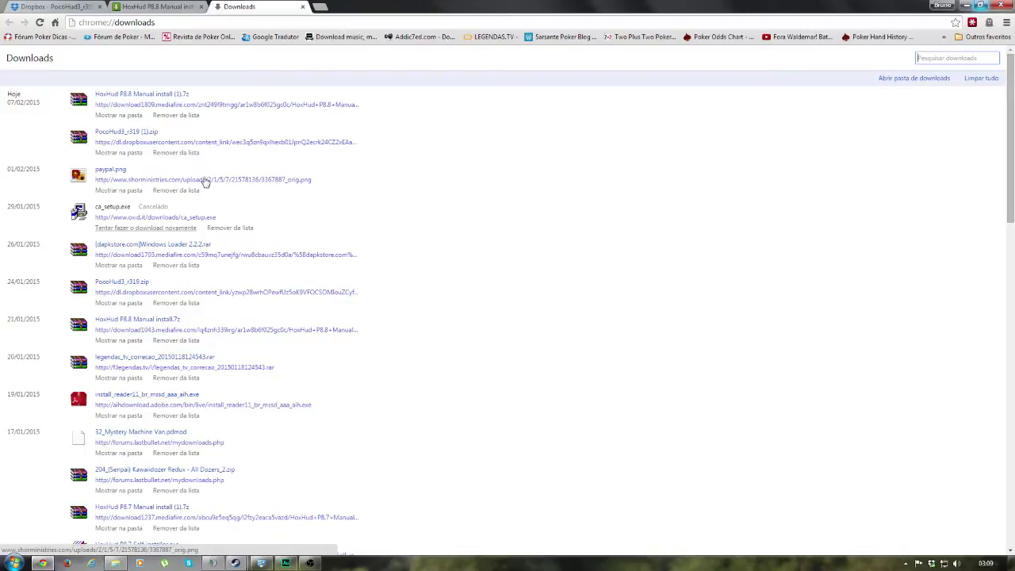
click(131, 133)
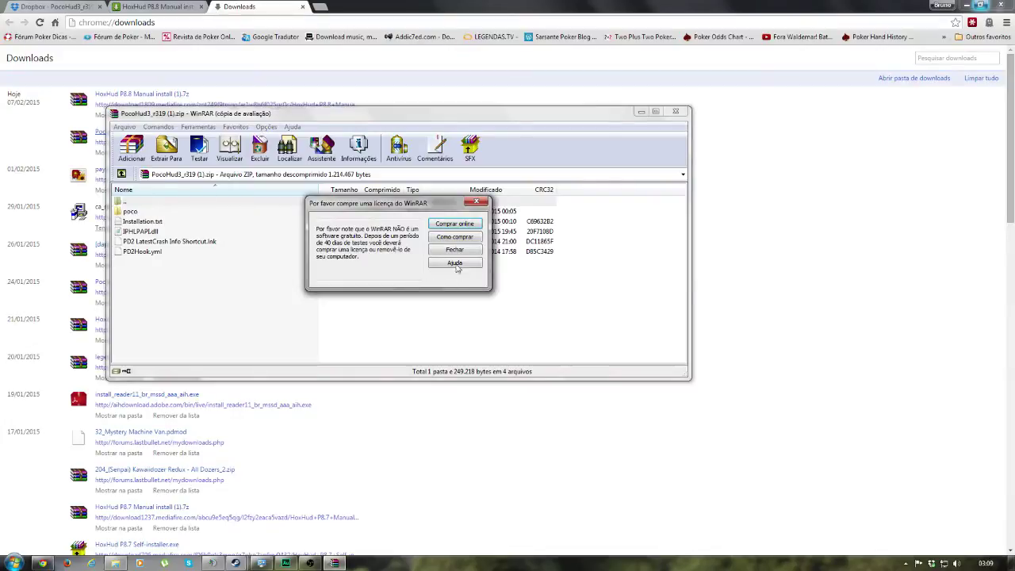
click(454, 250)
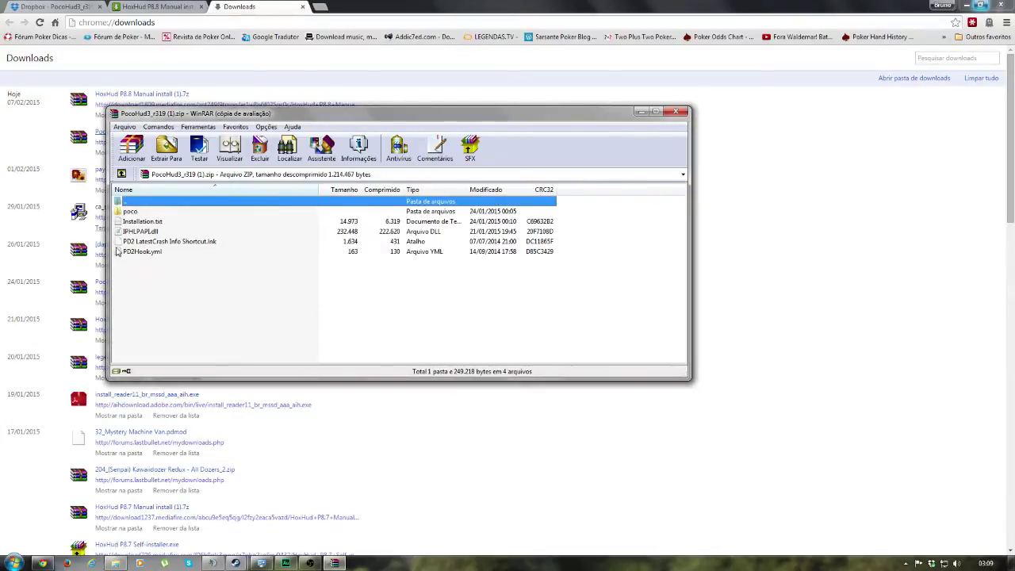
- Move the poco folder, PD2 LatestCrash Info Shortcut.lnk and PD2Hook.yml from the archive into the PAYDAY 2 folder, replacing duplicate files and merging the existing folder
click(148, 233)
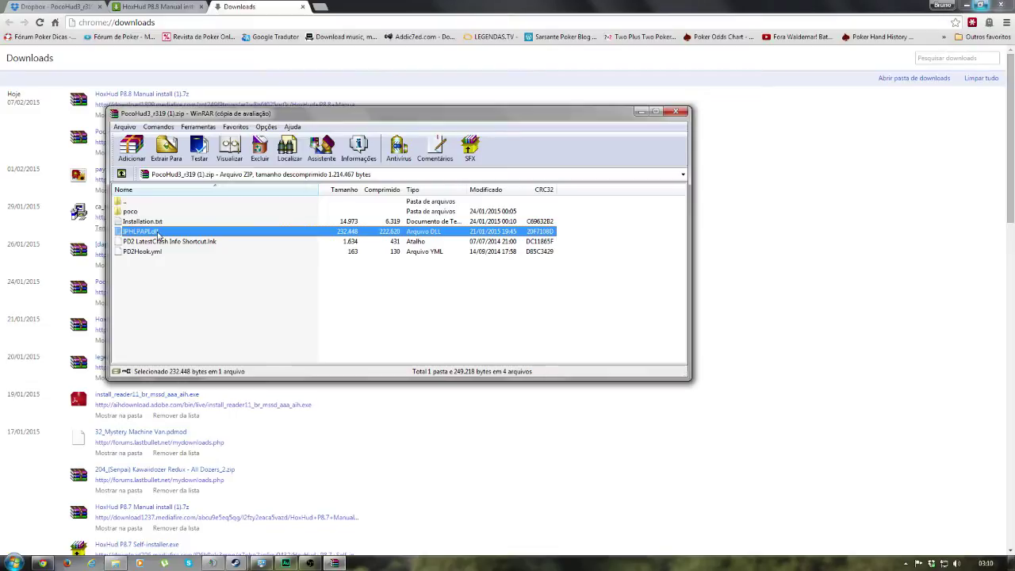
click(159, 253)
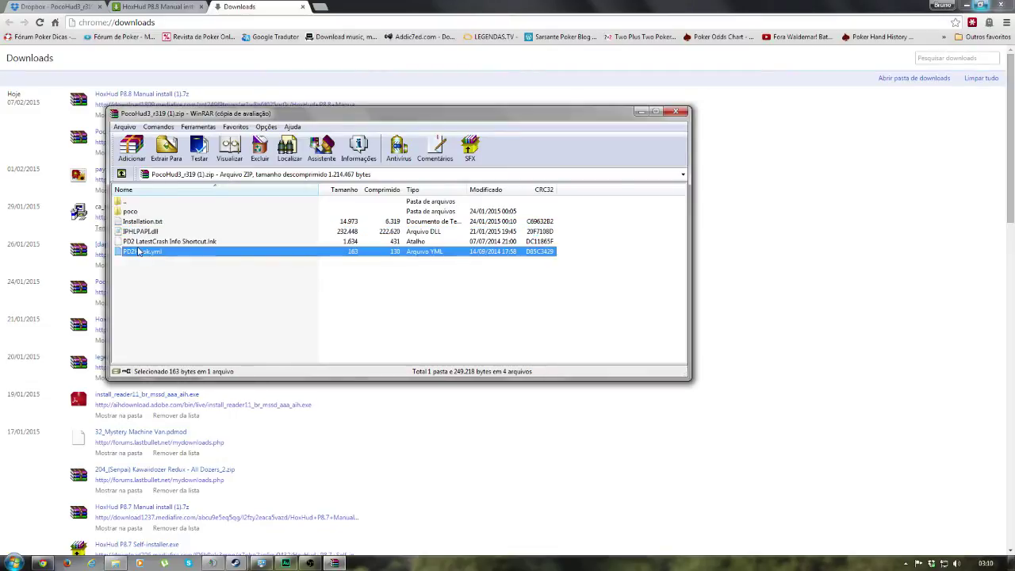
shift+click(145, 242)
ctrl+click(139, 213)
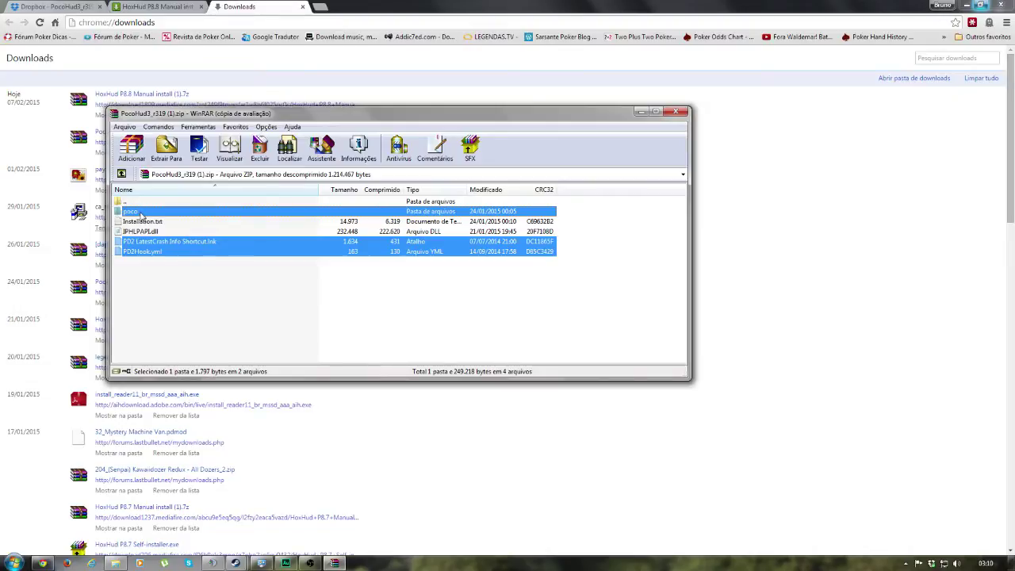
click(115, 564)
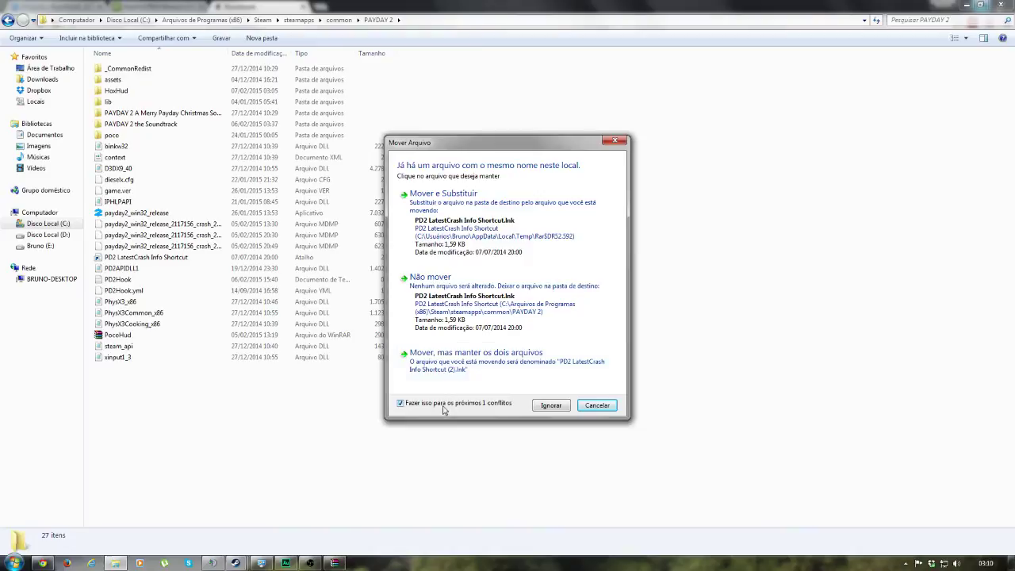
click(464, 235)
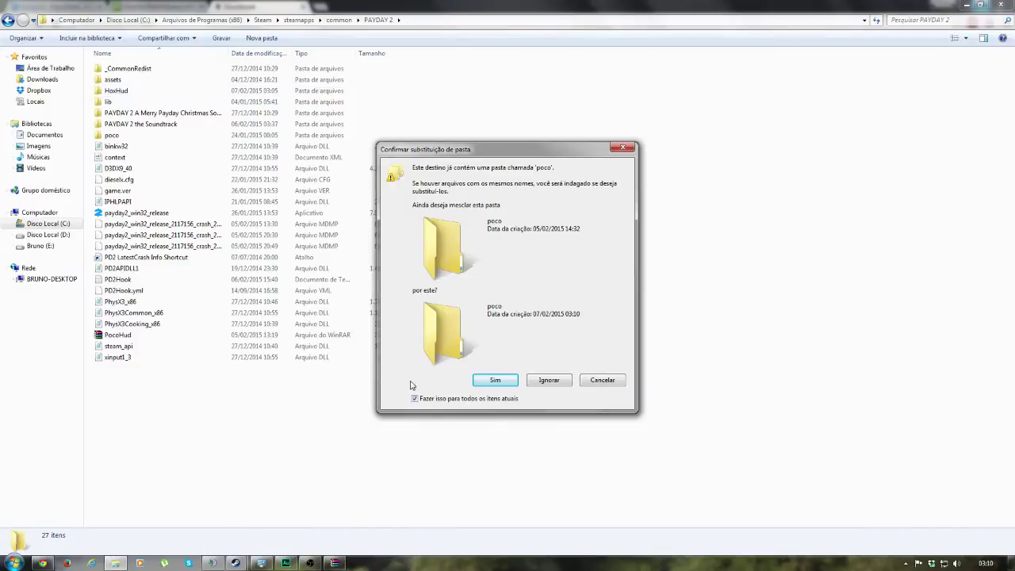
click(495, 380)
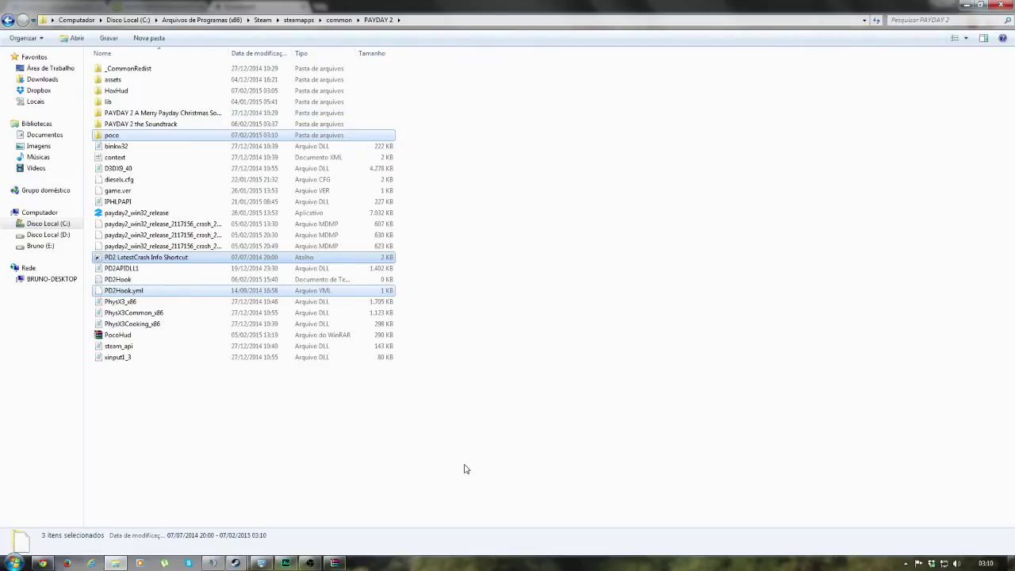
- Move everything except HOXHUD-README.txt from the downloaded HoxHud P8.8 Manual install (1).7z into the PAYDAY 2 folder, merging folders and replacing duplicate files
click(43, 563)
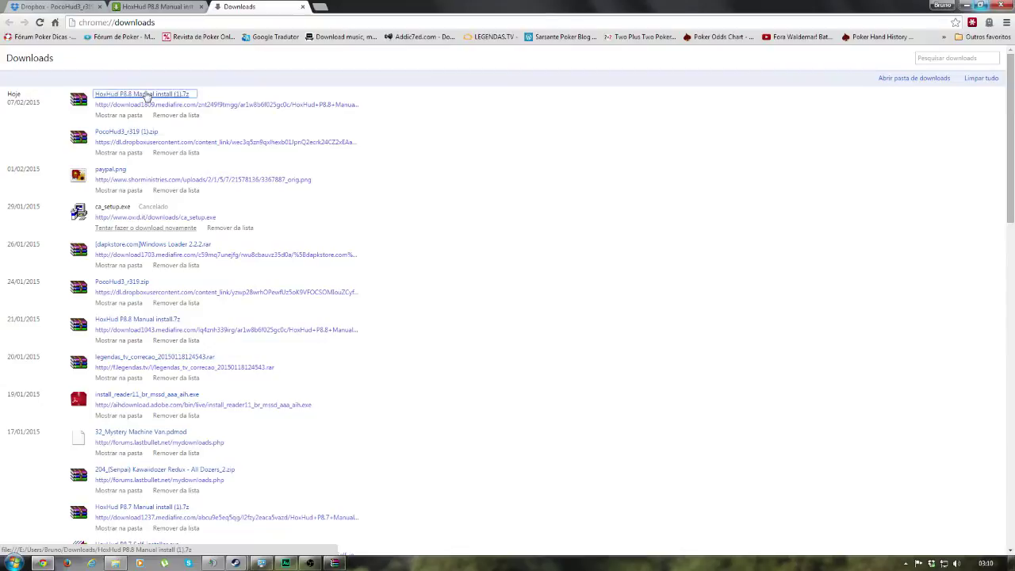
click(146, 94)
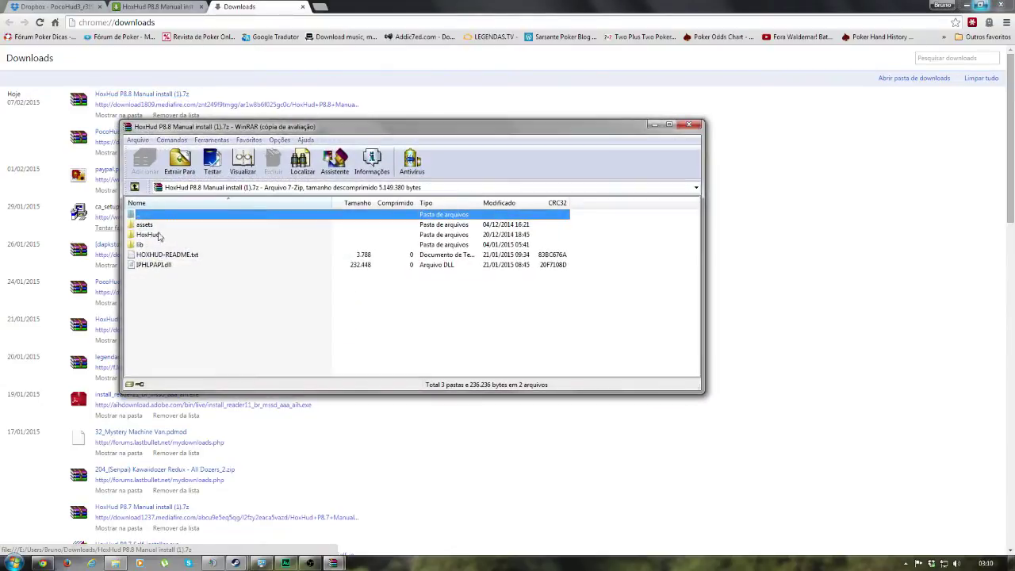
click(460, 263)
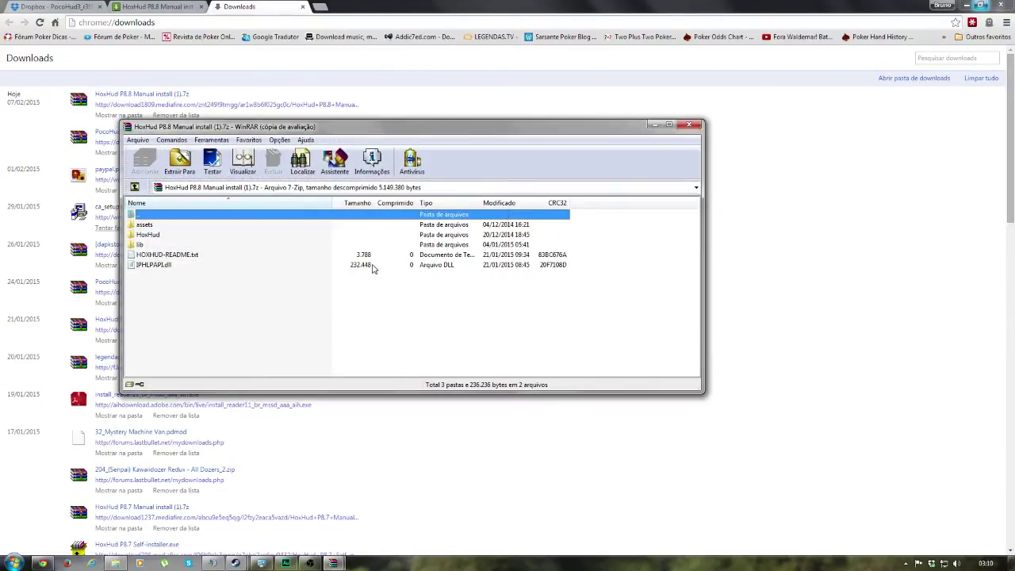
click(155, 265)
shift+click(144, 226)
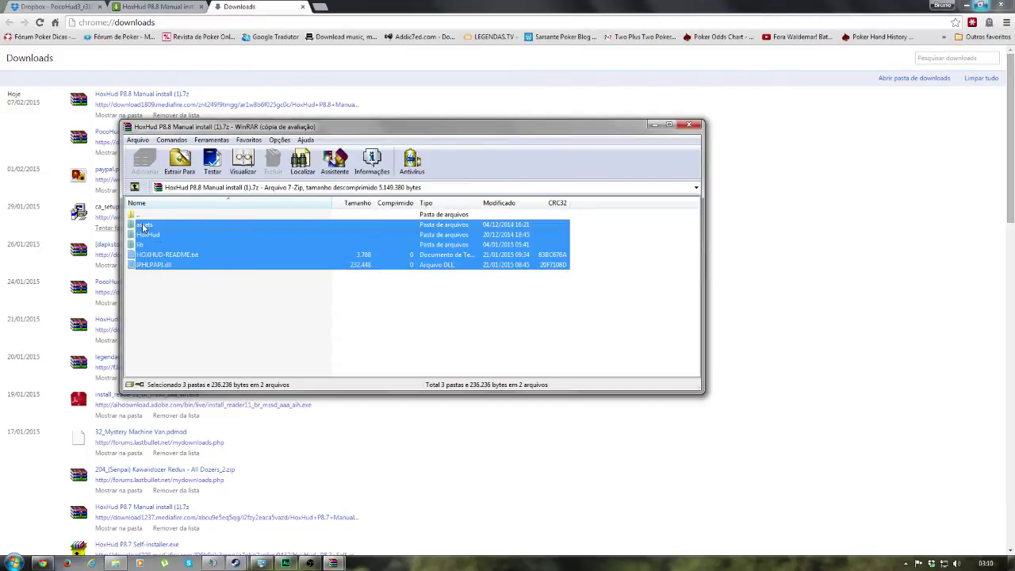
ctrl+click(191, 257)
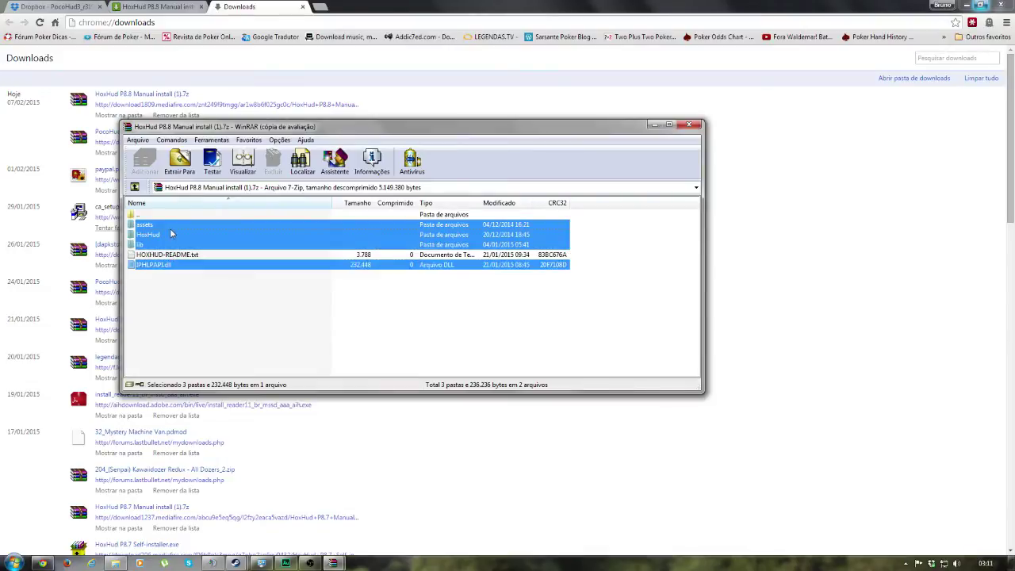
click(117, 564)
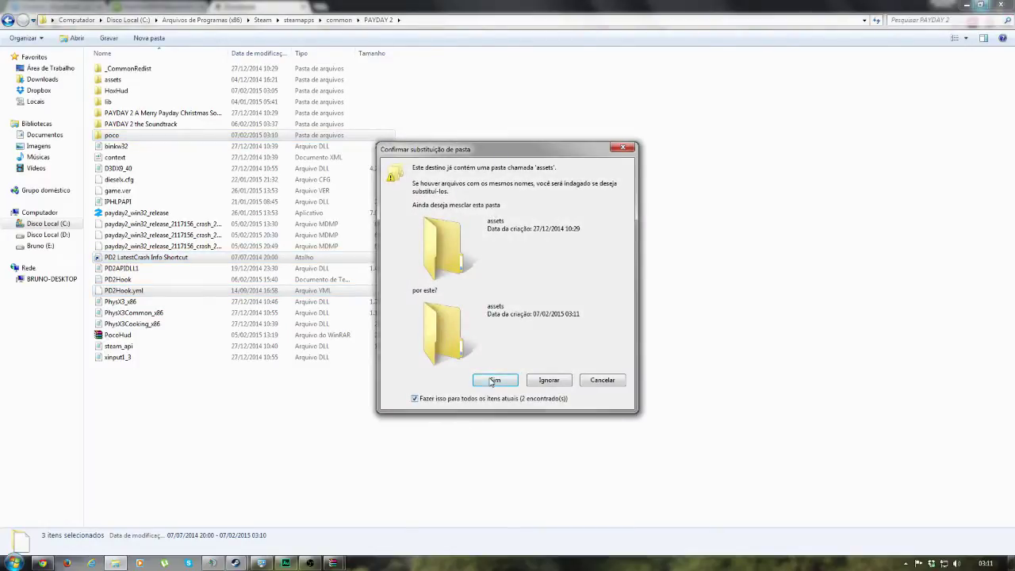
click(492, 381)
click(461, 400)
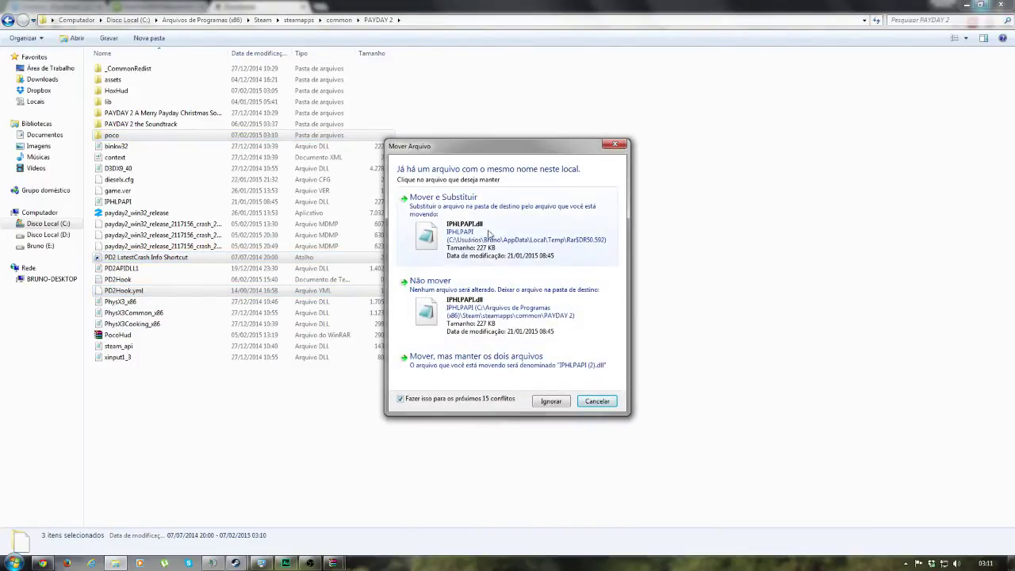
click(490, 229)
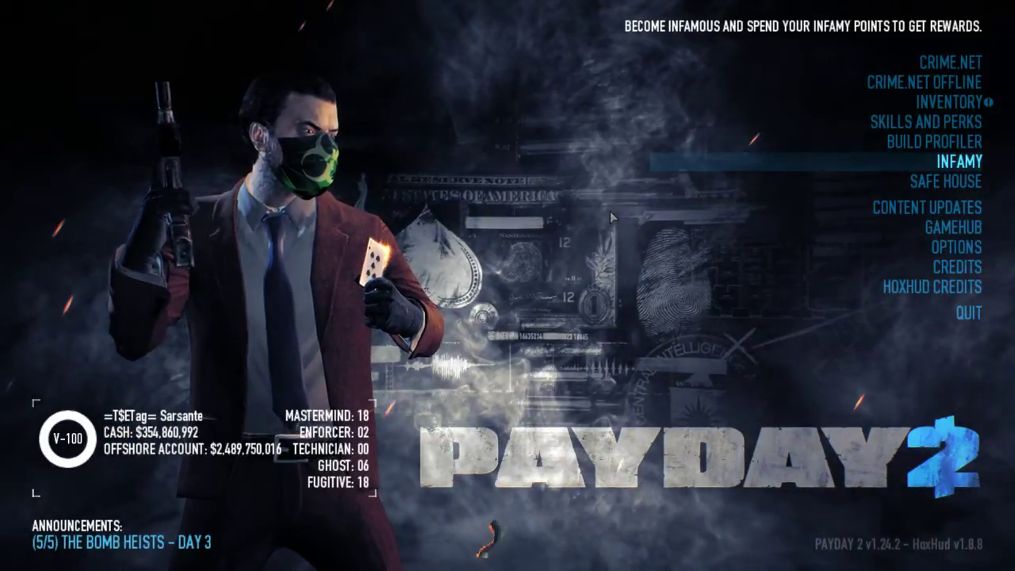
- Open the PocoHud3 menu in PAYDAY 2 and examine its Buff, Chat, Corner Text, Floating Labels and Game mechanisms options
key(grave)
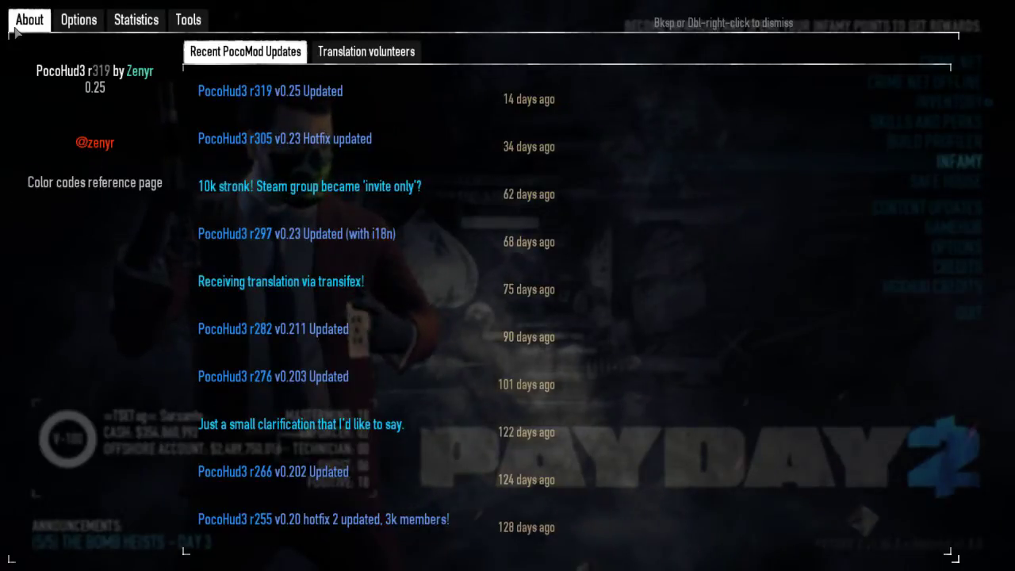
click(90, 26)
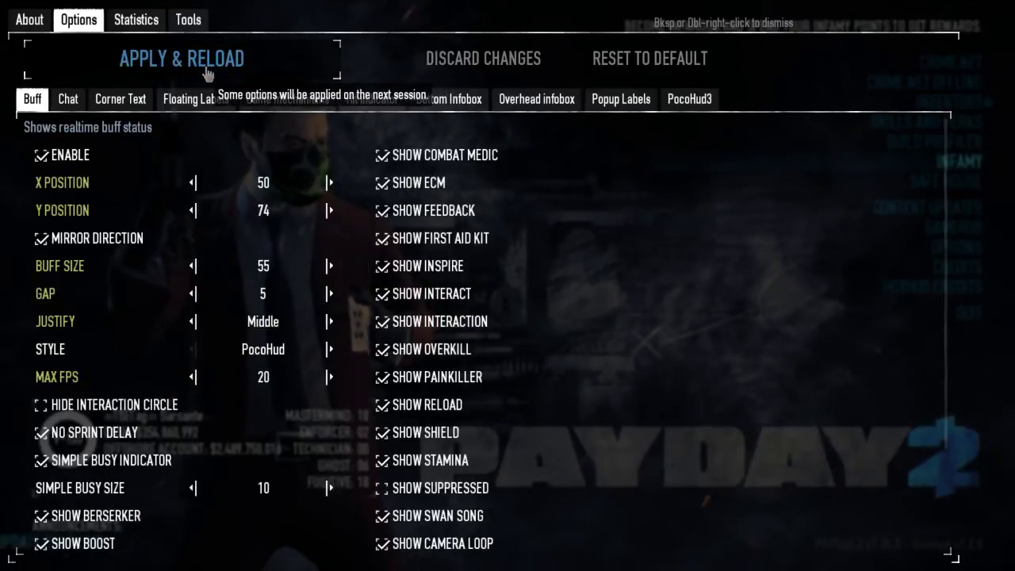
click(67, 99)
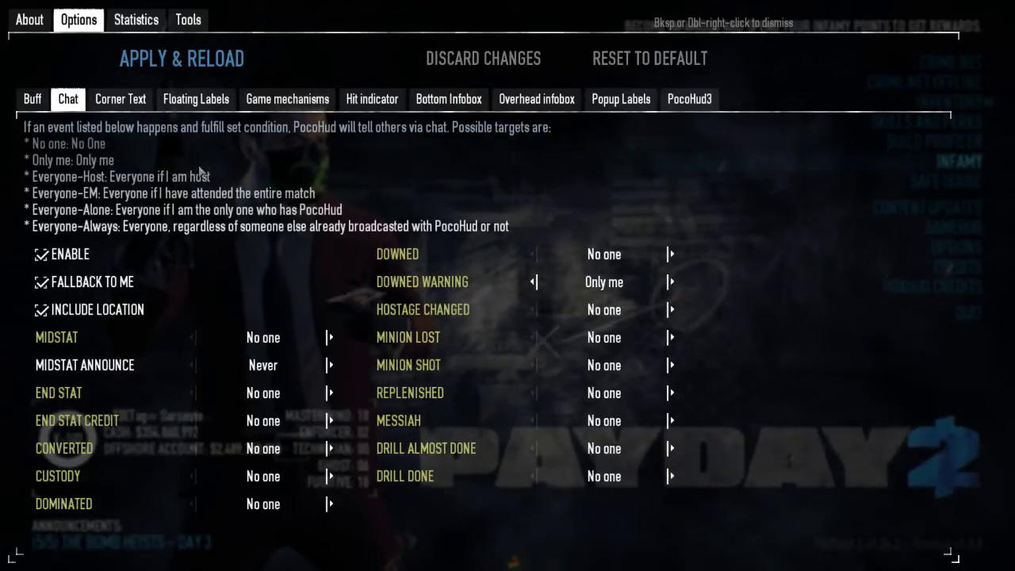
click(127, 97)
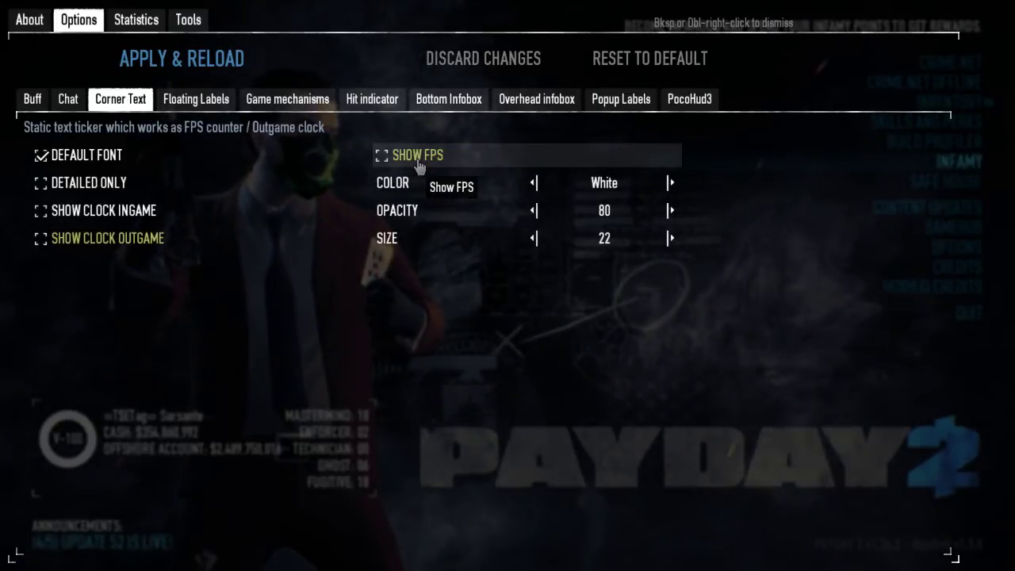
click(187, 103)
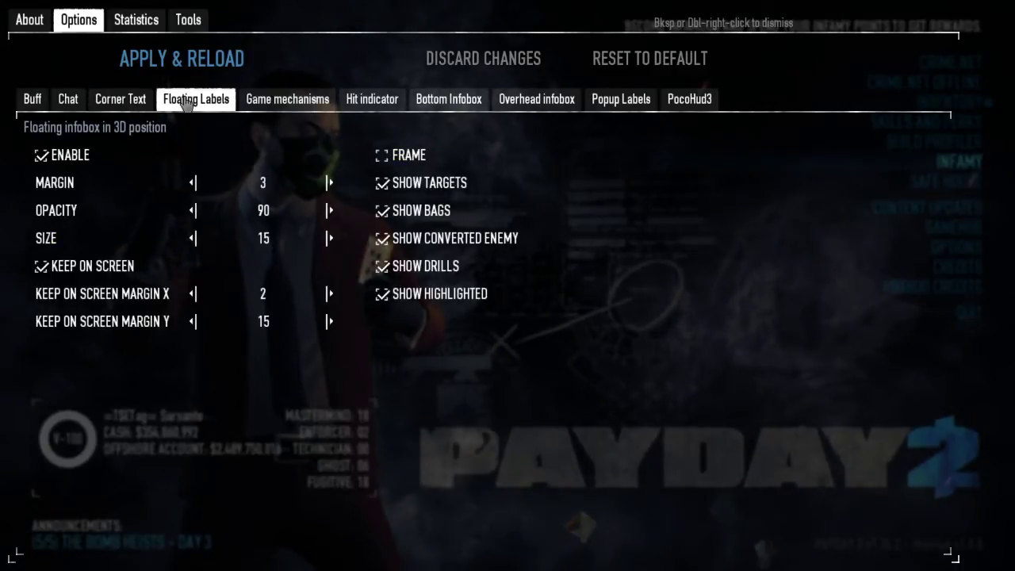
click(291, 108)
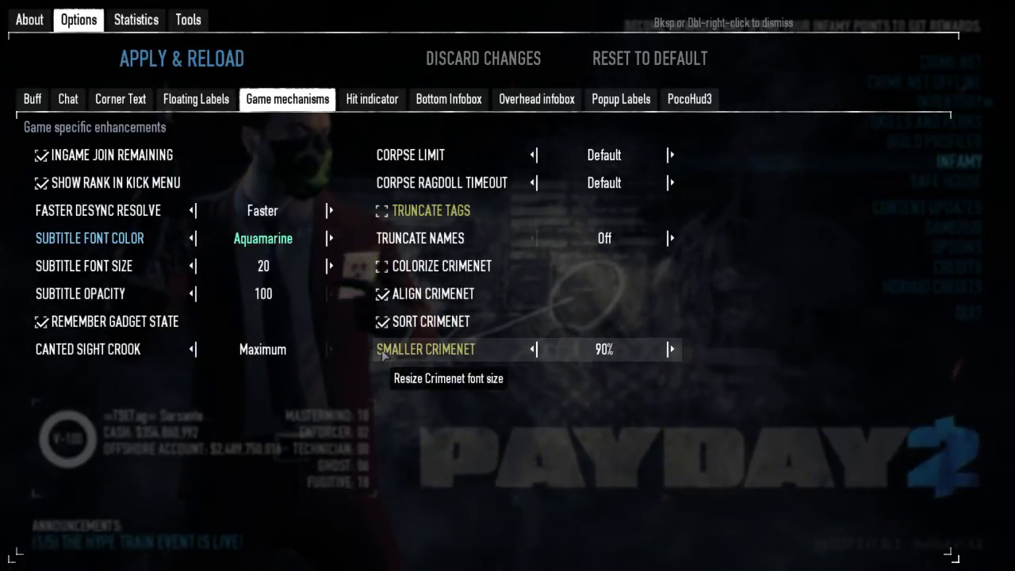
- Try a Smaller Crimenet font size of 80% in the Game mechanisms options and set it back to 90%
click(533, 349)
click(533, 349)
click(612, 357)
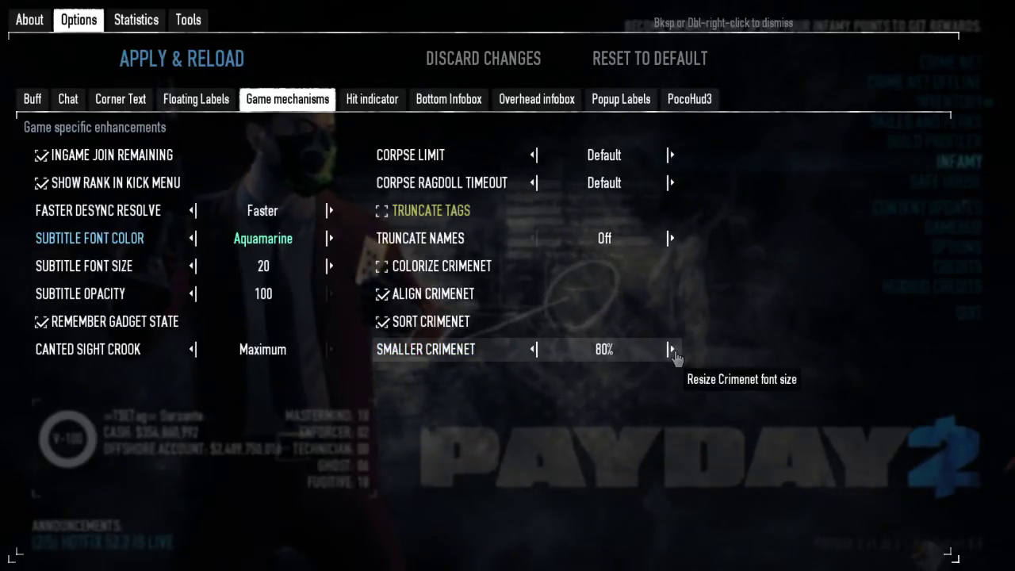
click(603, 354)
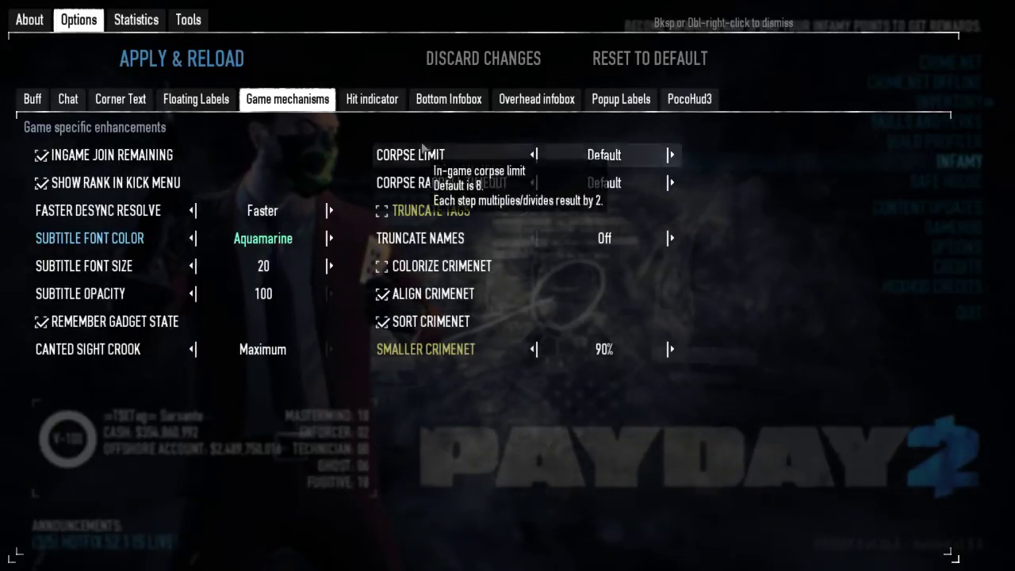
- Examine PocoHud3's Hit indicator options and the Main Options and HoxHud Extra Options in the game's HoxHud options
click(359, 103)
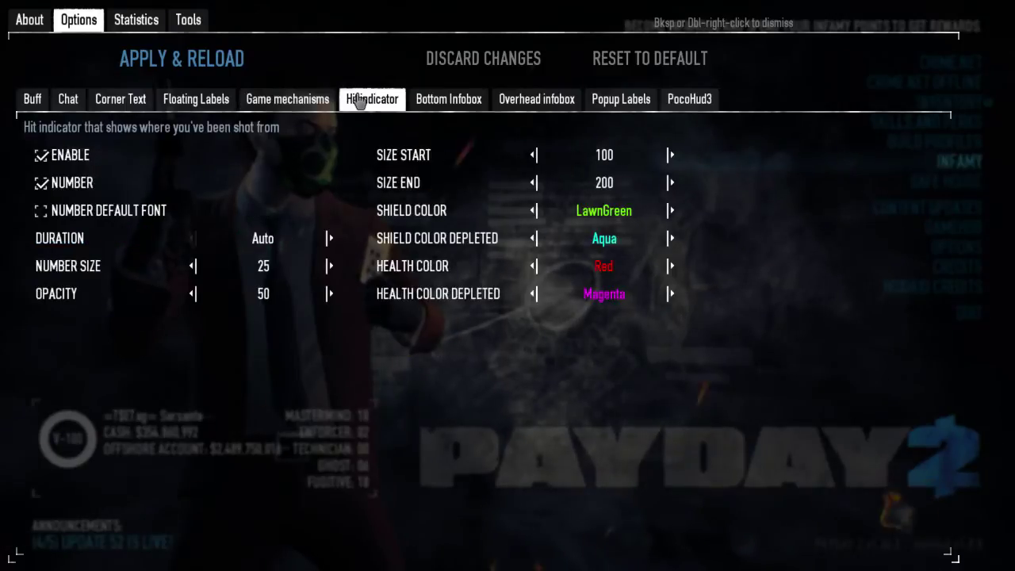
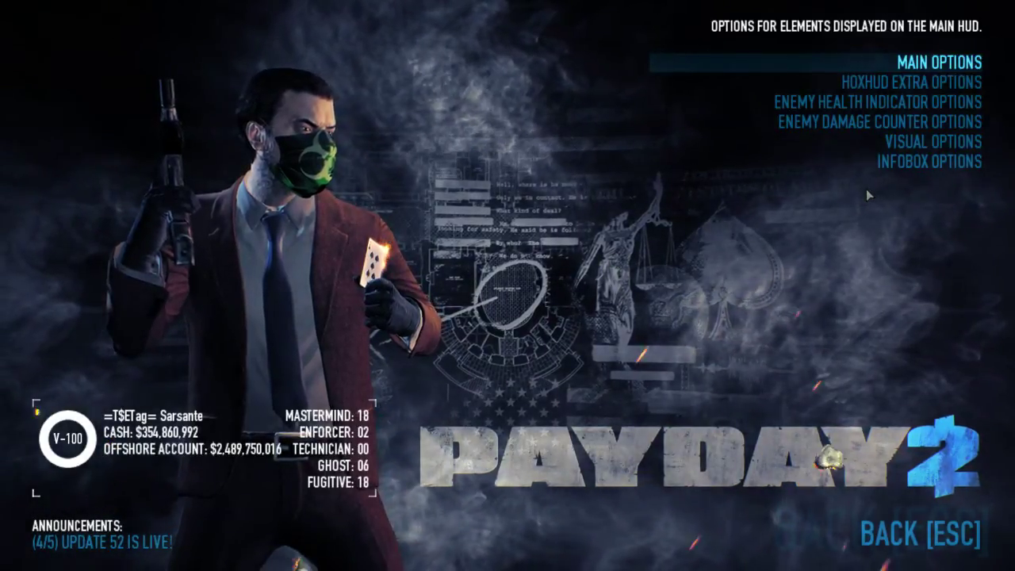
click(905, 63)
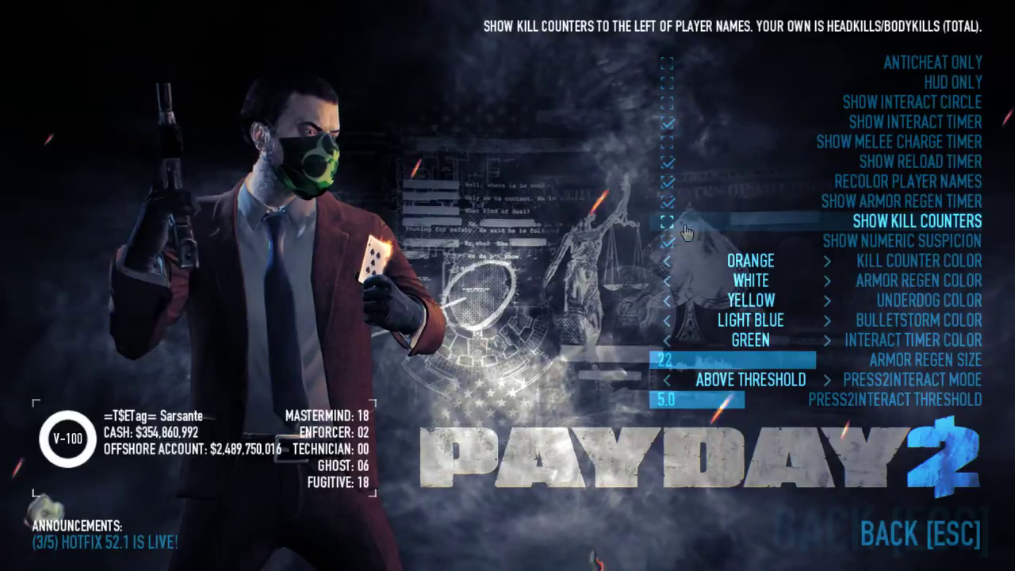
click(920, 534)
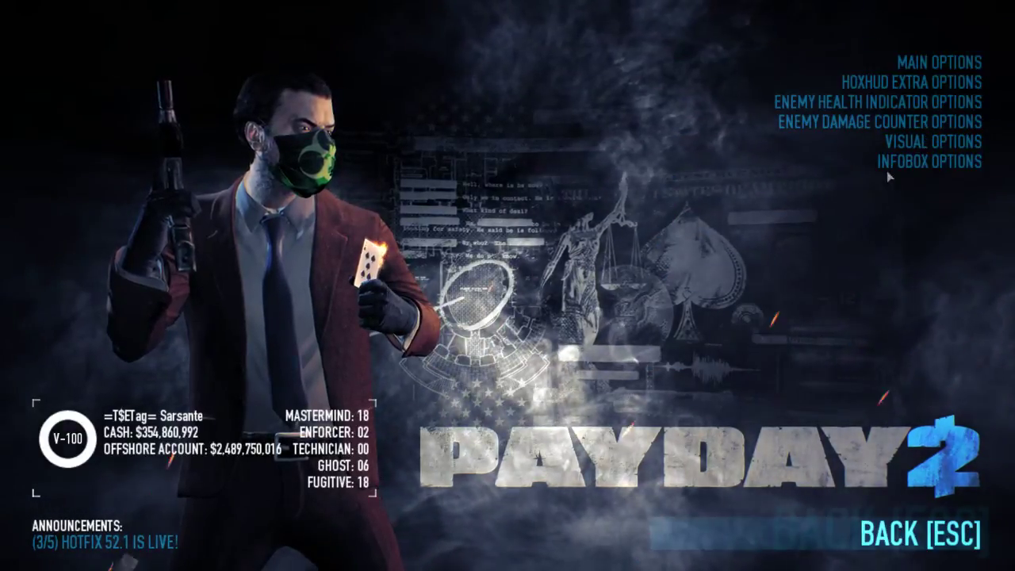
click(879, 84)
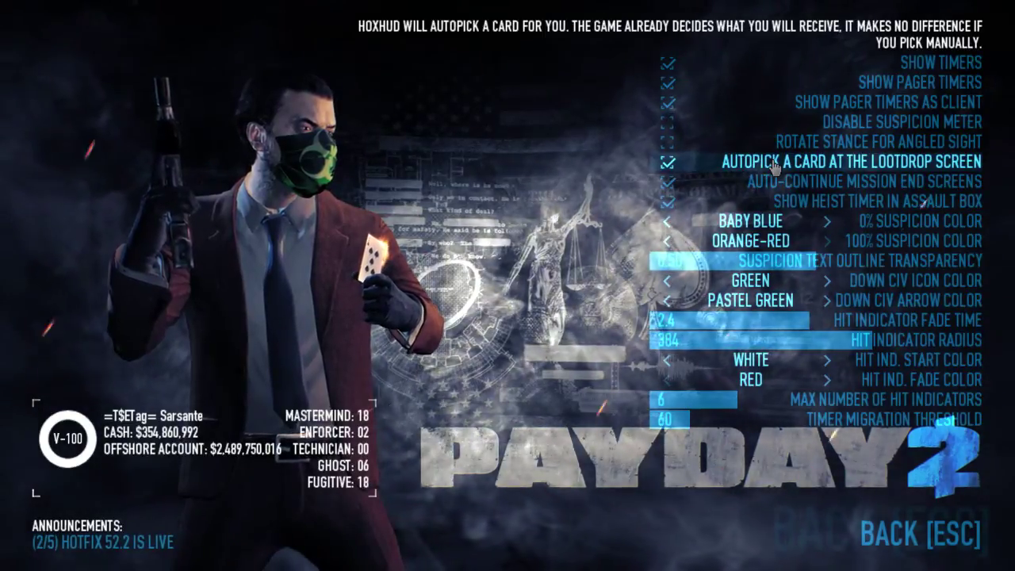
click(907, 542)
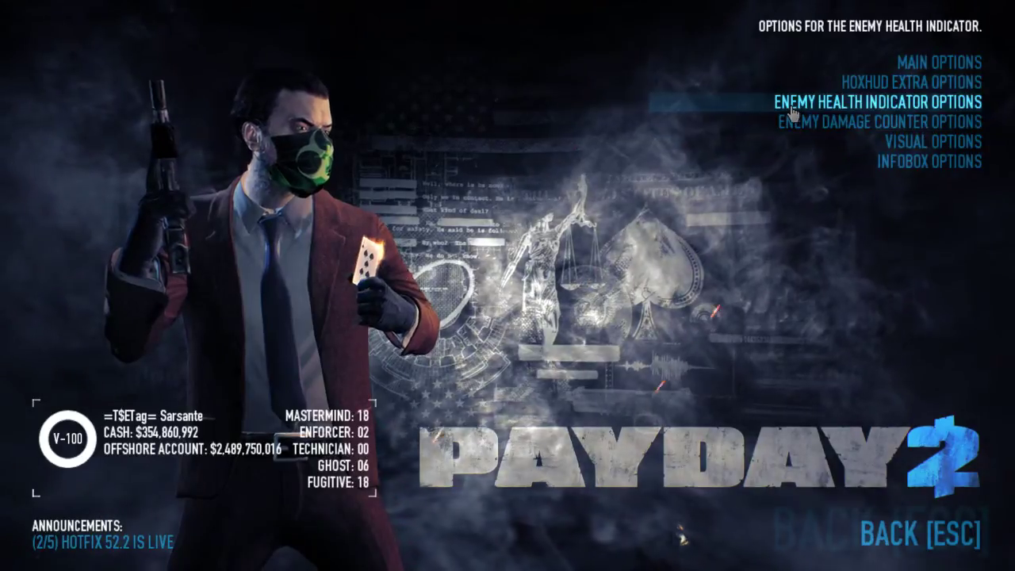
- Examine HoxHud's Enemy Health Indicator Options and Enemy Damage Counter Options
click(792, 114)
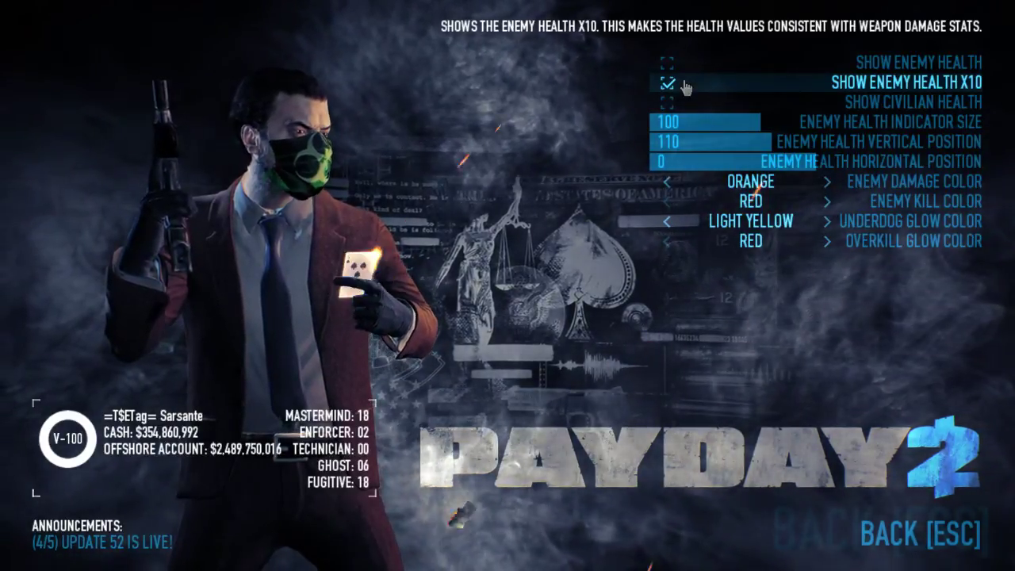
click(927, 531)
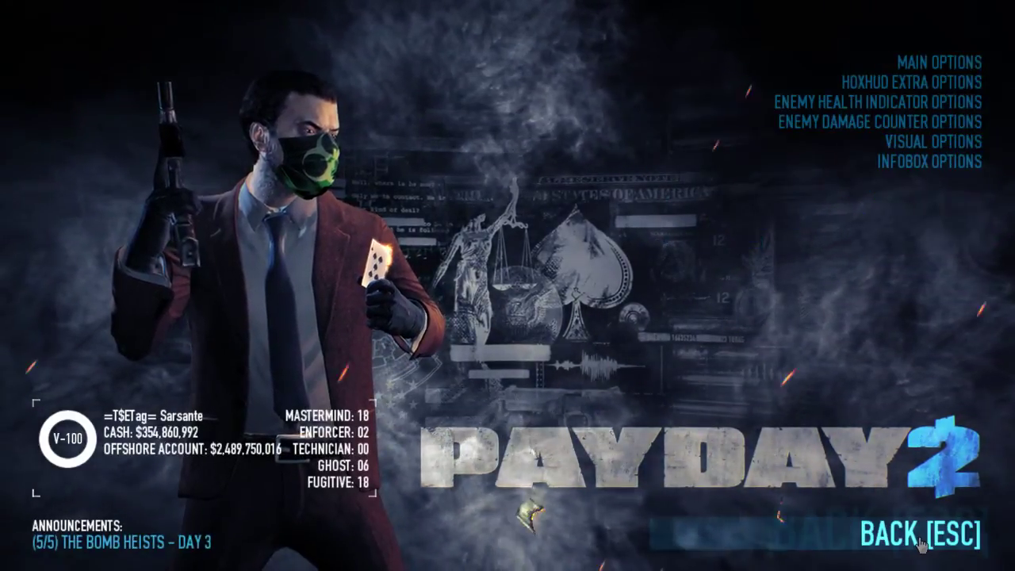
click(822, 131)
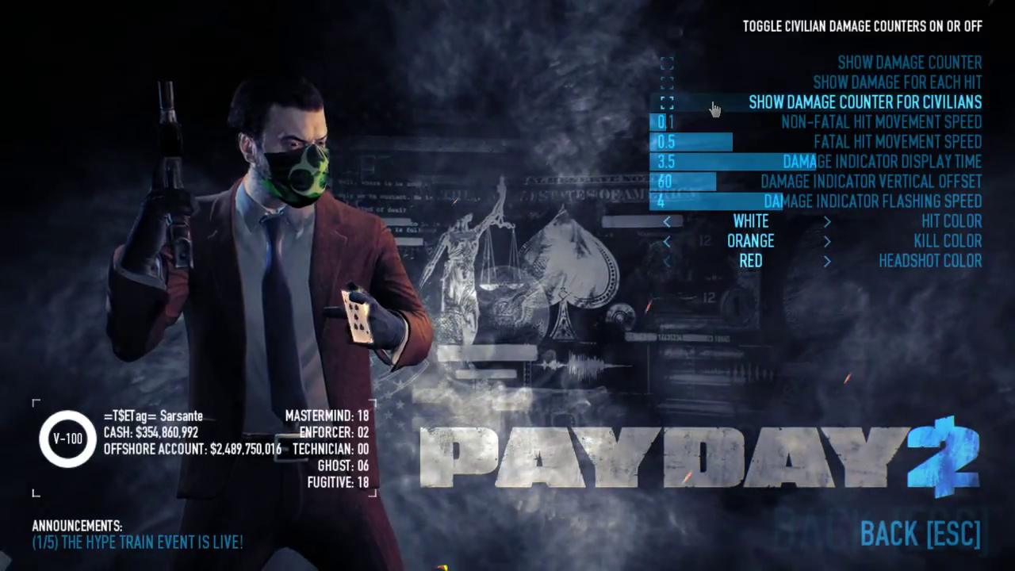
click(895, 529)
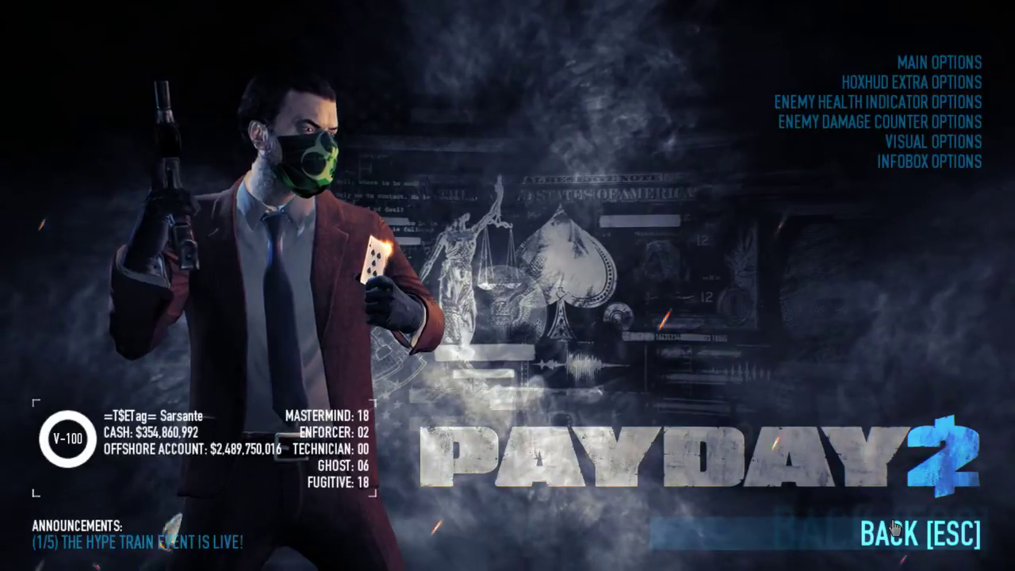
- Examine HoxHud's Visual Options and Infobox Options, and return to the game's main menu
click(903, 141)
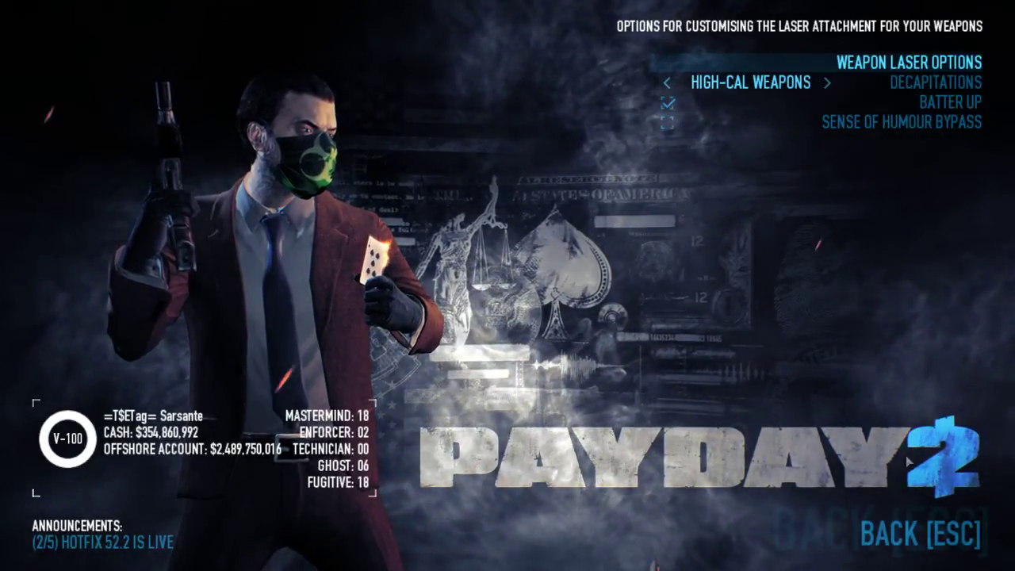
click(912, 532)
click(879, 163)
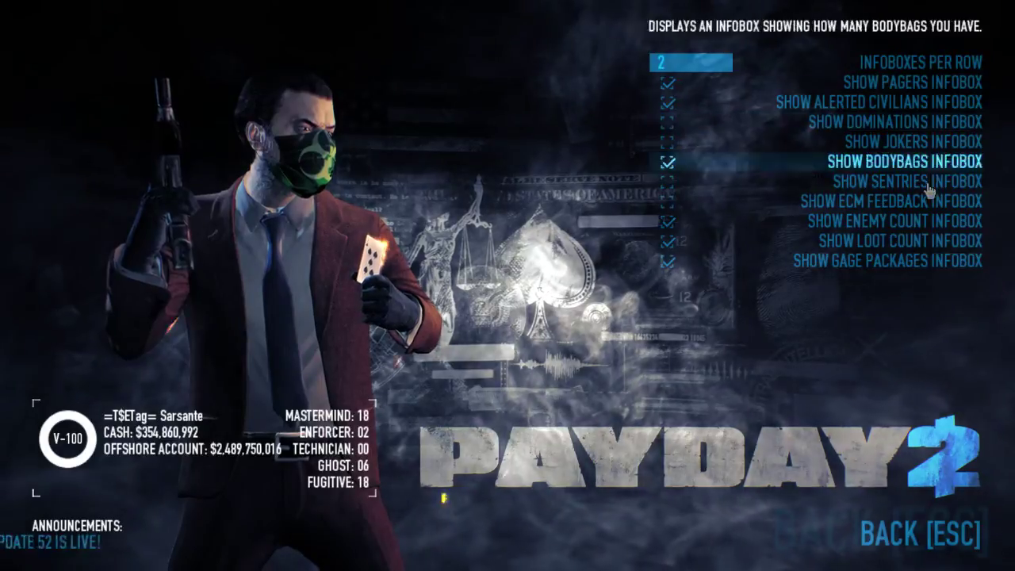
click(936, 536)
click(937, 536)
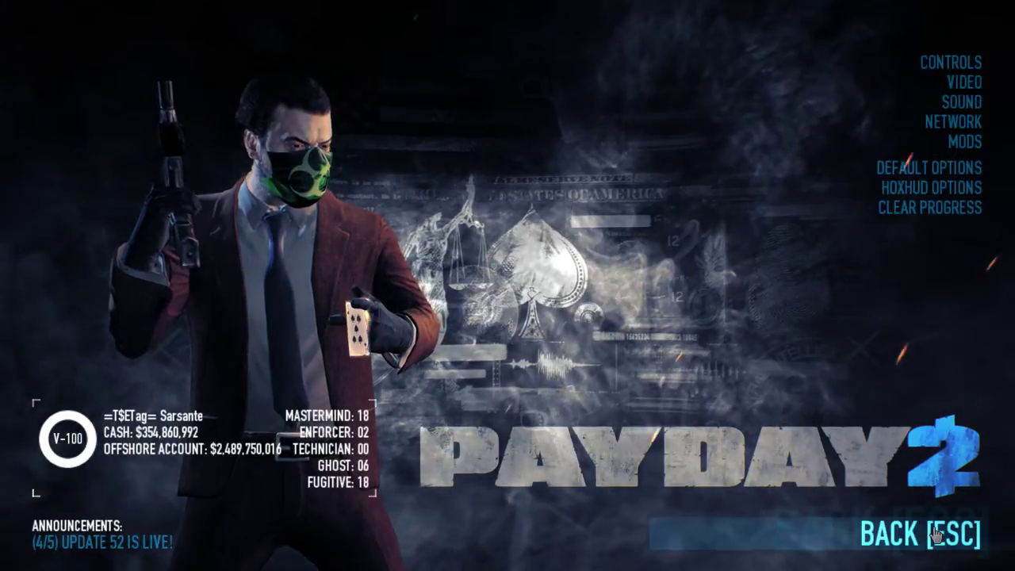
click(936, 536)
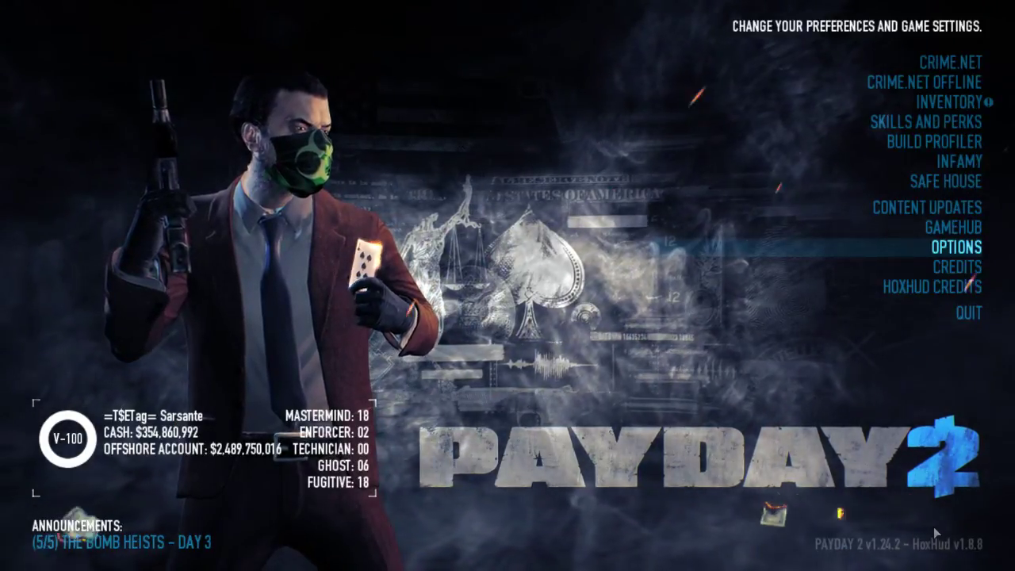